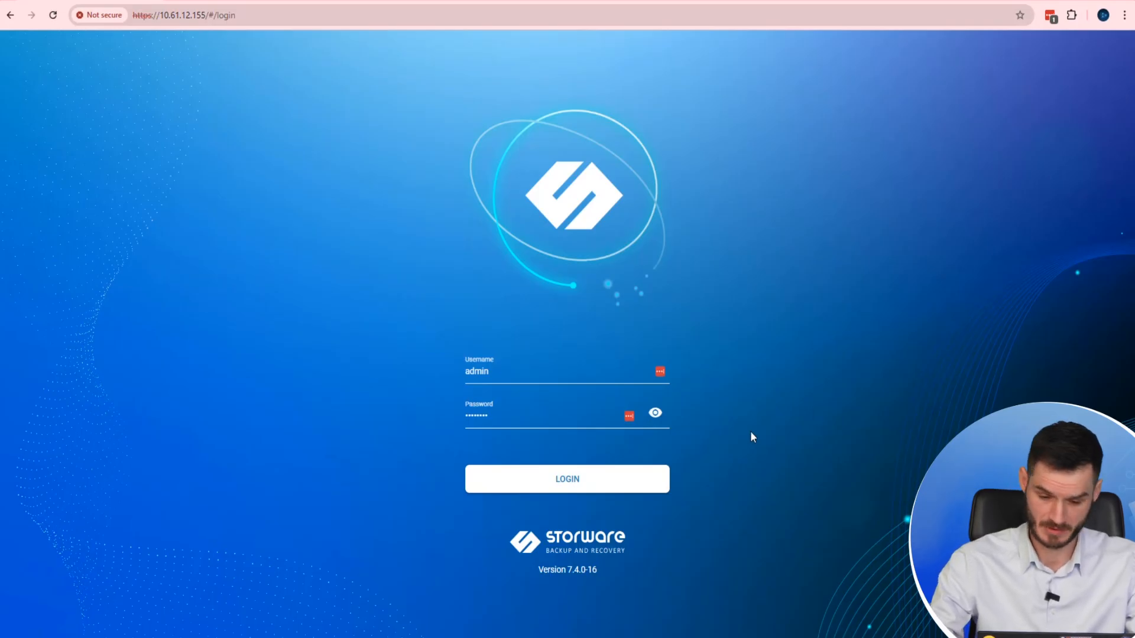
Log in to the Storware console with the prefilled credentials and open the file system backup destinations list.
{"action": "left_click", "coordinate": [569, 486]}
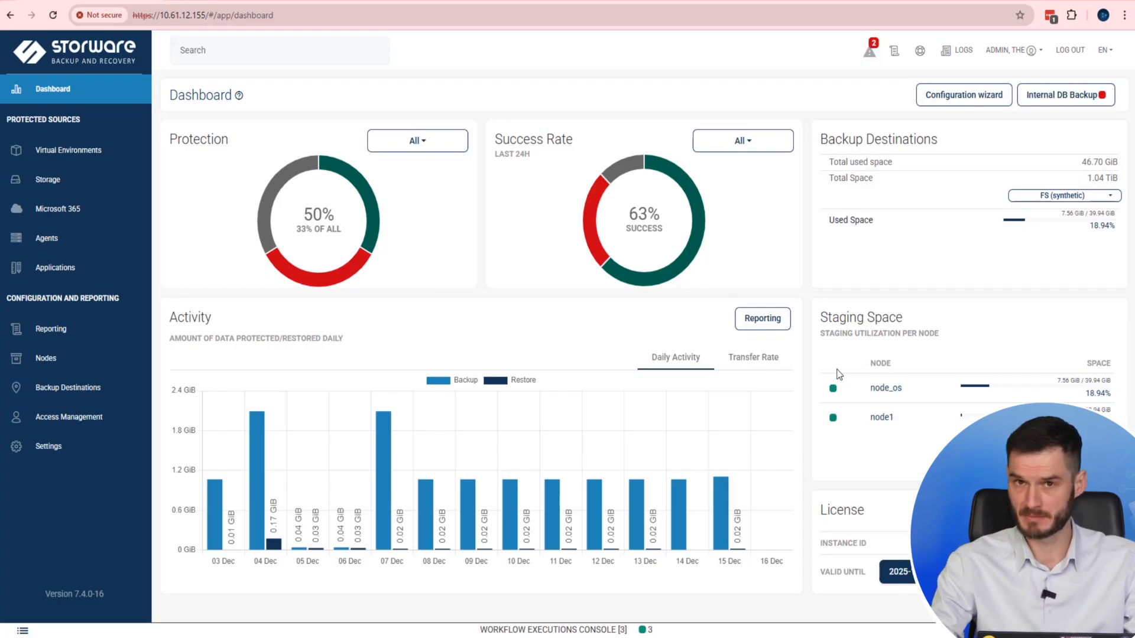
{"action": "left_click", "coordinate": [106, 389]}
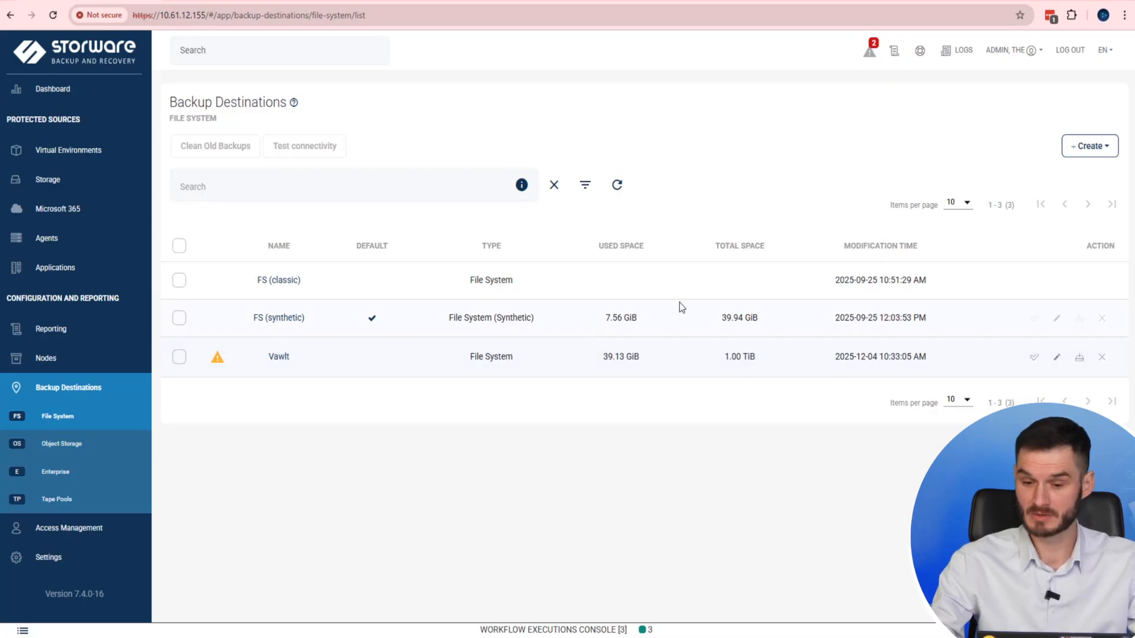
Examine the general, node configuration and path settings for a new File System (Synthetic) backup destination, and cancel without saving.
{"action": "left_click", "coordinate": [1088, 148]}
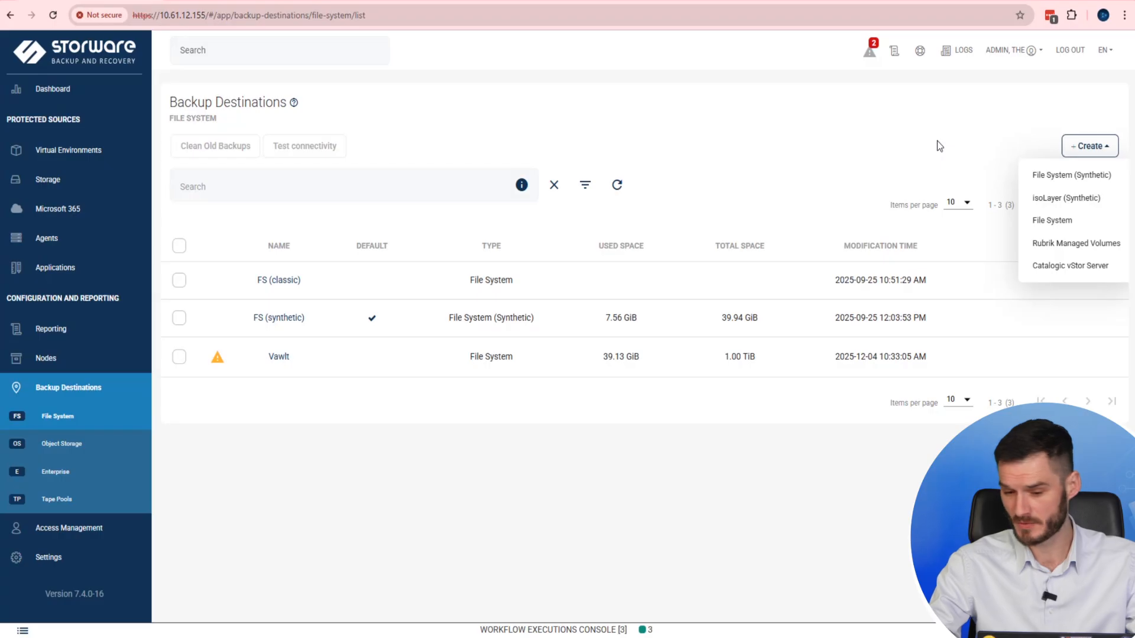
{"action": "left_click", "coordinate": [1062, 182]}
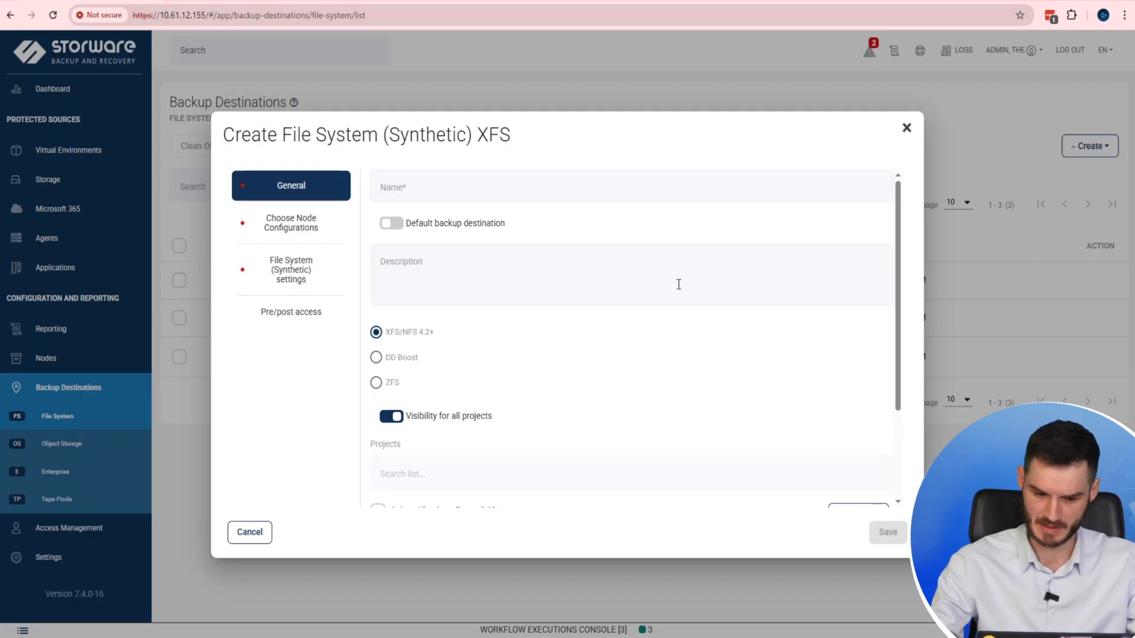
{"action": "left_click", "coordinate": [524, 191]}
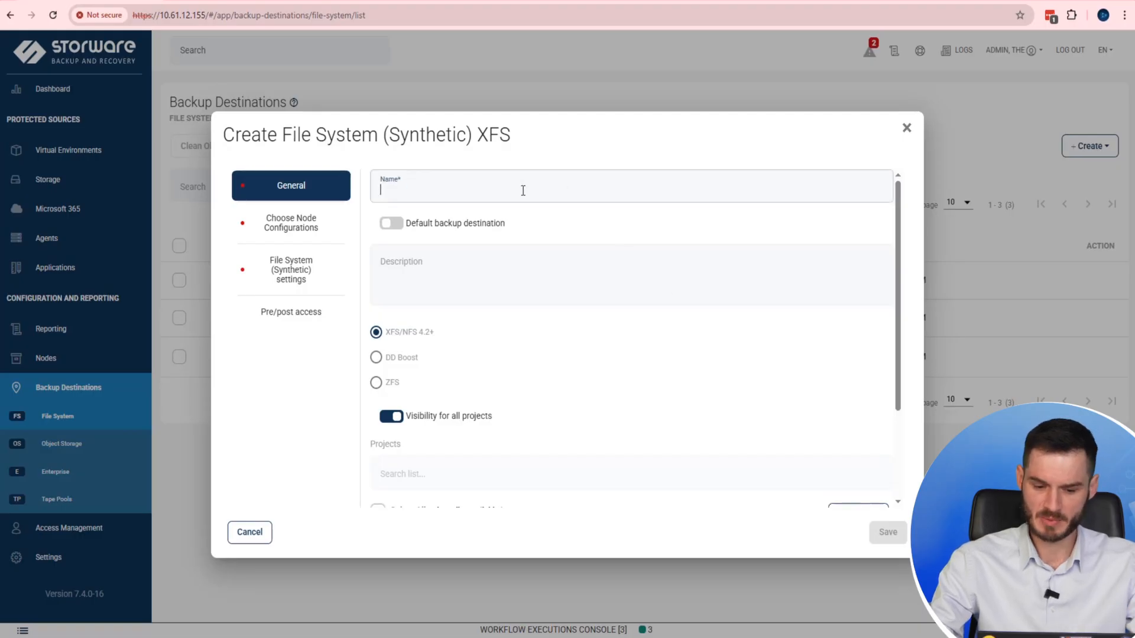
{"action": "left_click", "coordinate": [312, 228]}
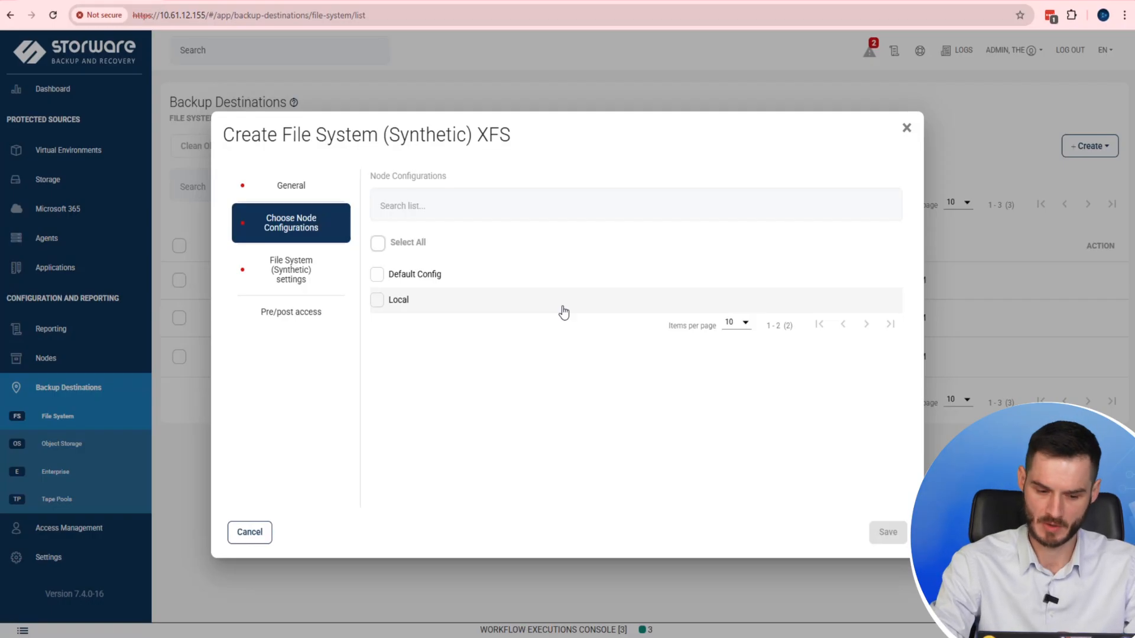
{"action": "left_click", "coordinate": [305, 276]}
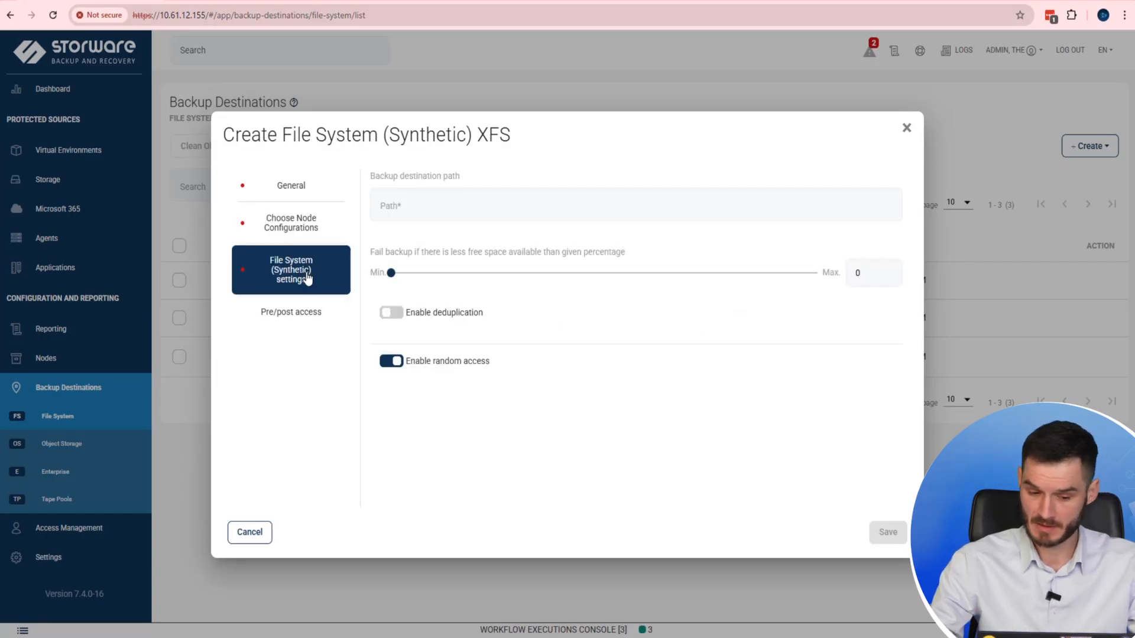
{"action": "left_click", "coordinate": [420, 220]}
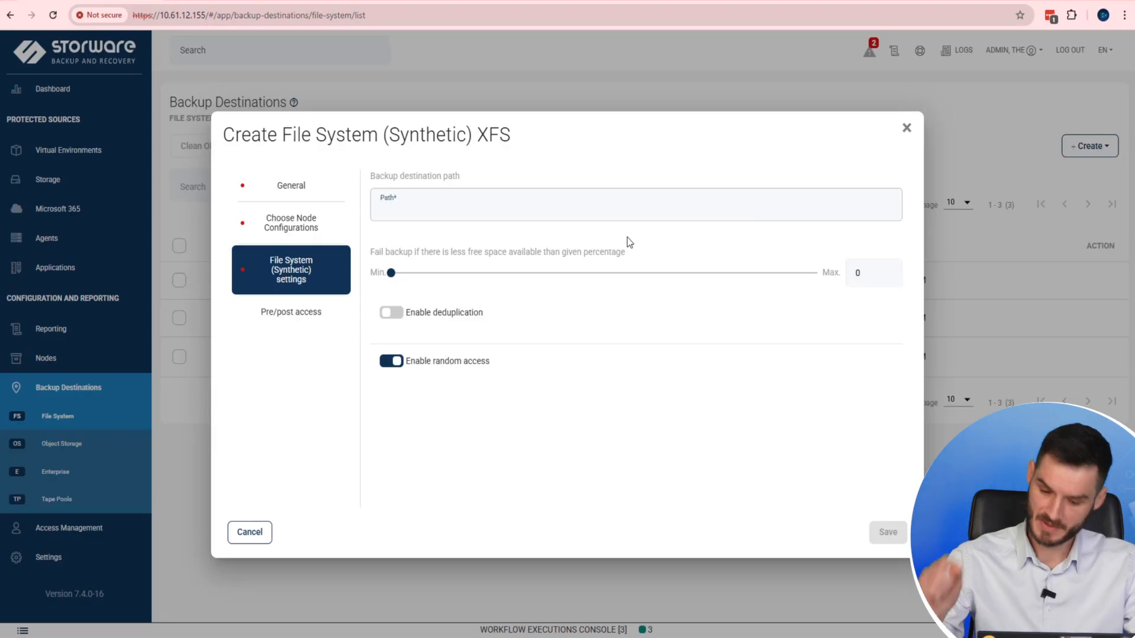
{"action": "left_click", "coordinate": [248, 533]}
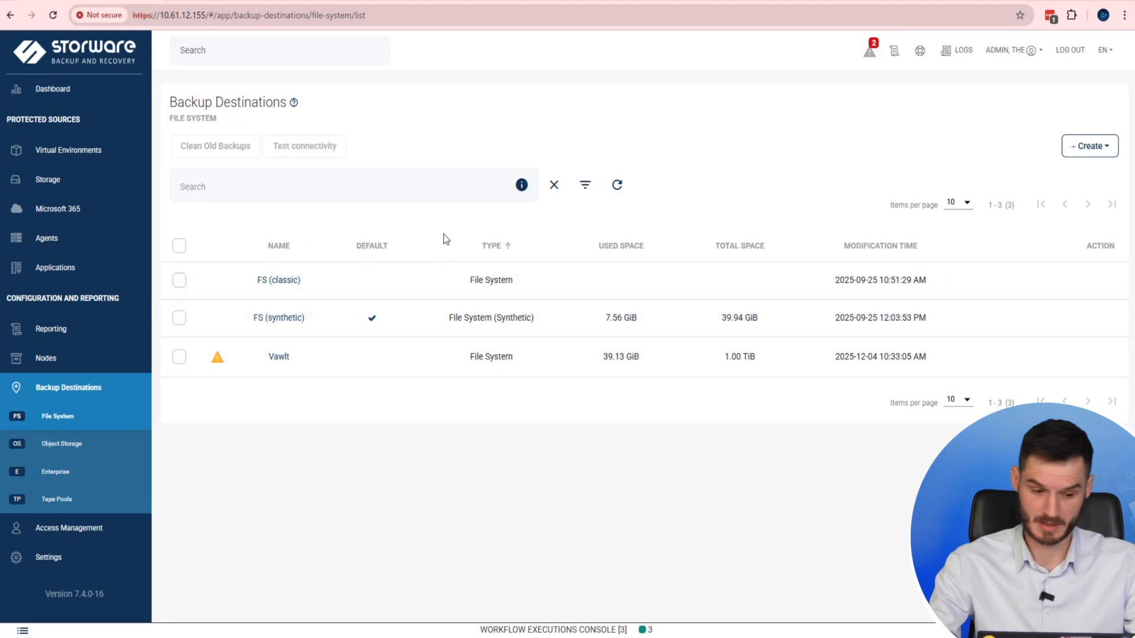
Open the virtualization providers list and begin adding a new provider of type OpenStack.
{"action": "left_click", "coordinate": [87, 155]}
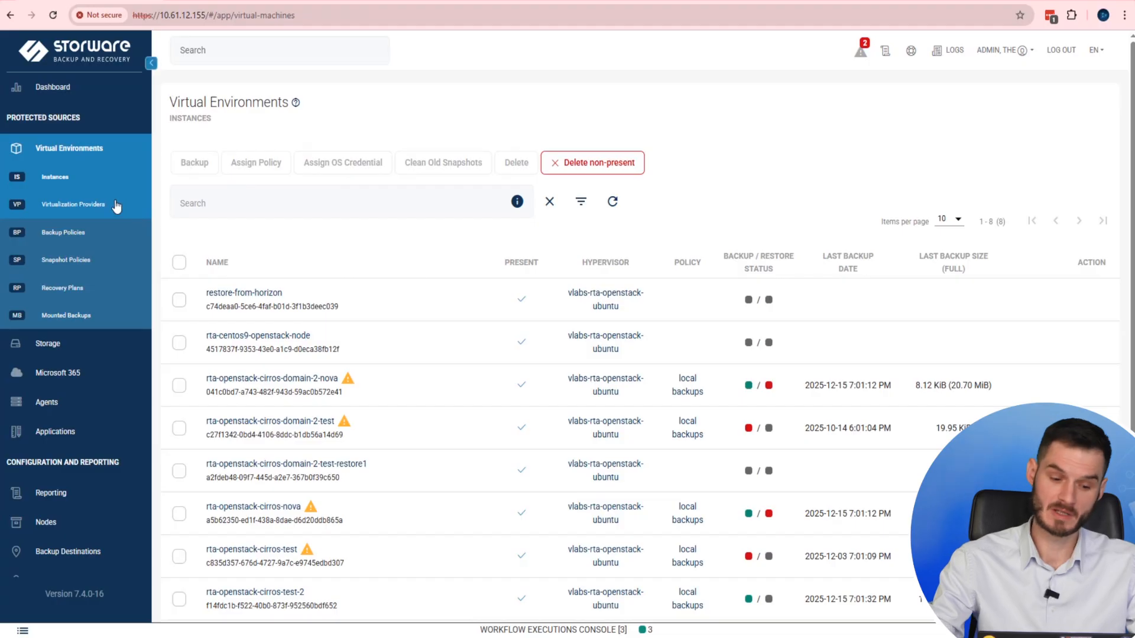
{"action": "left_click", "coordinate": [116, 206]}
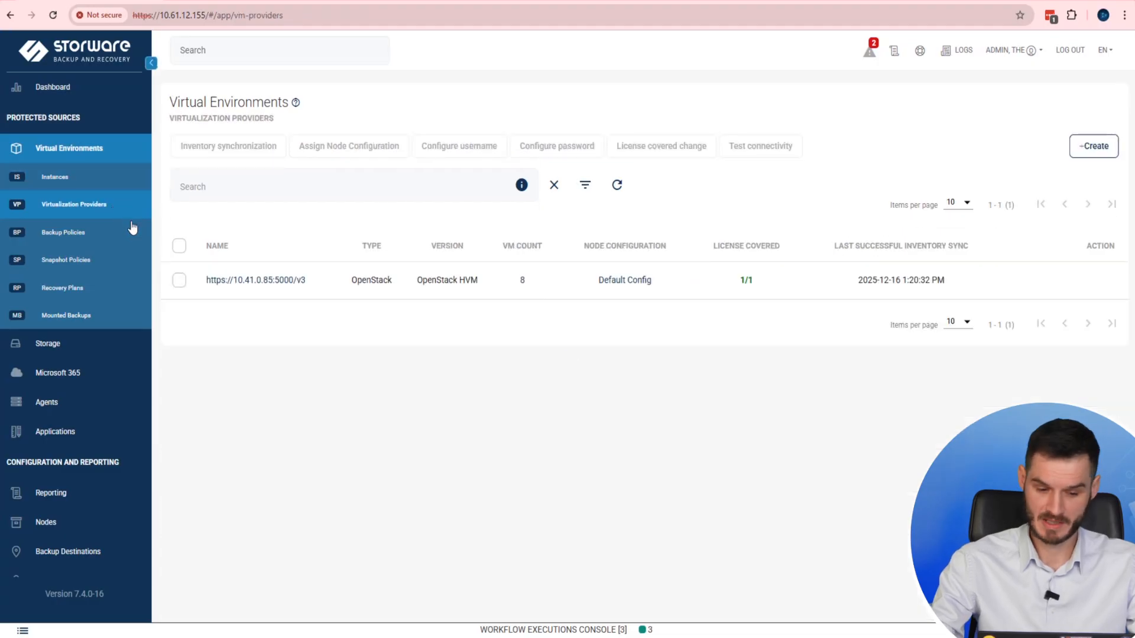
{"action": "left_click", "coordinate": [1091, 154]}
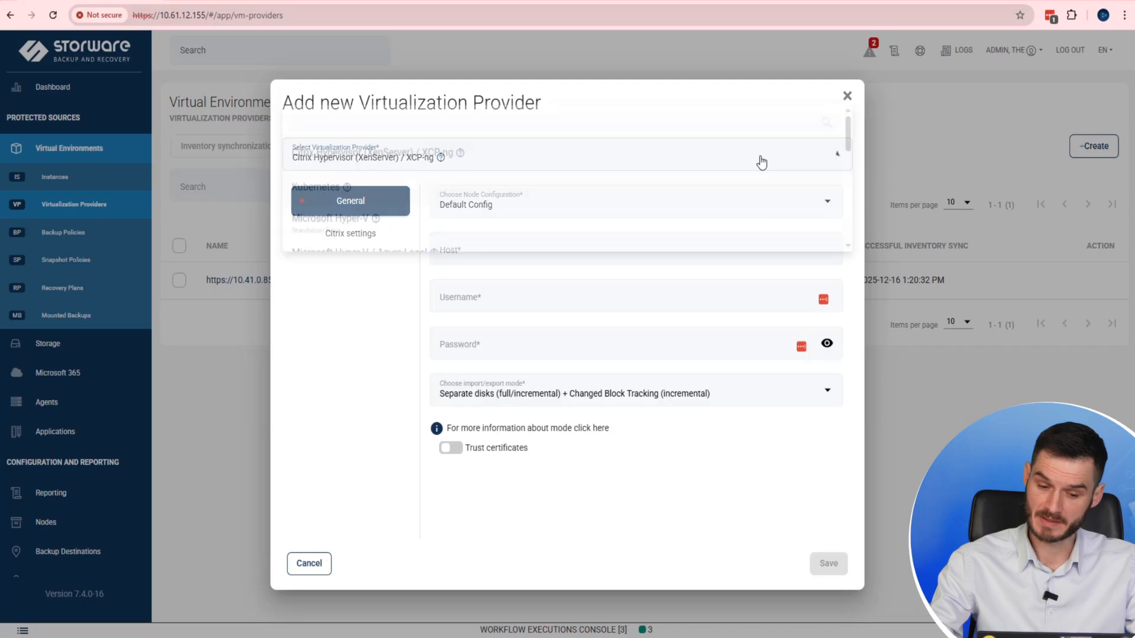
{"action": "left_click", "coordinate": [760, 159]}
{"action": "scroll", "coordinate": [651, 236], "scroll_direction": "down", "scroll_amount": 2}
{"action": "scroll", "coordinate": [592, 239], "scroll_direction": "down", "scroll_amount": 2}
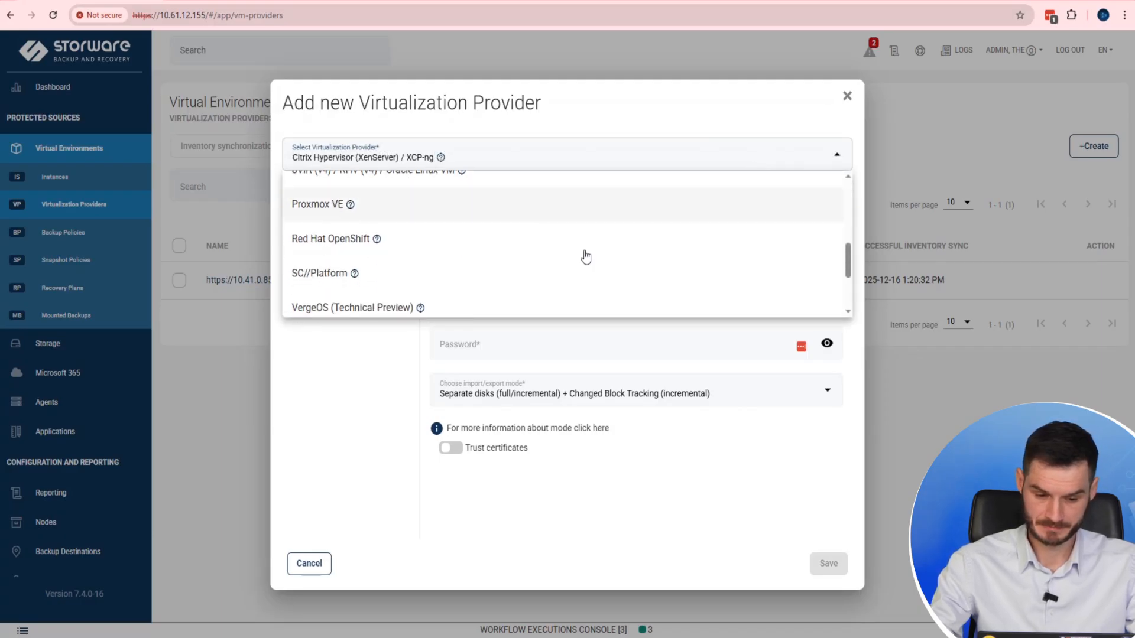
{"action": "scroll", "coordinate": [484, 246], "scroll_direction": "up", "scroll_amount": 2}
{"action": "left_click", "coordinate": [515, 204]}
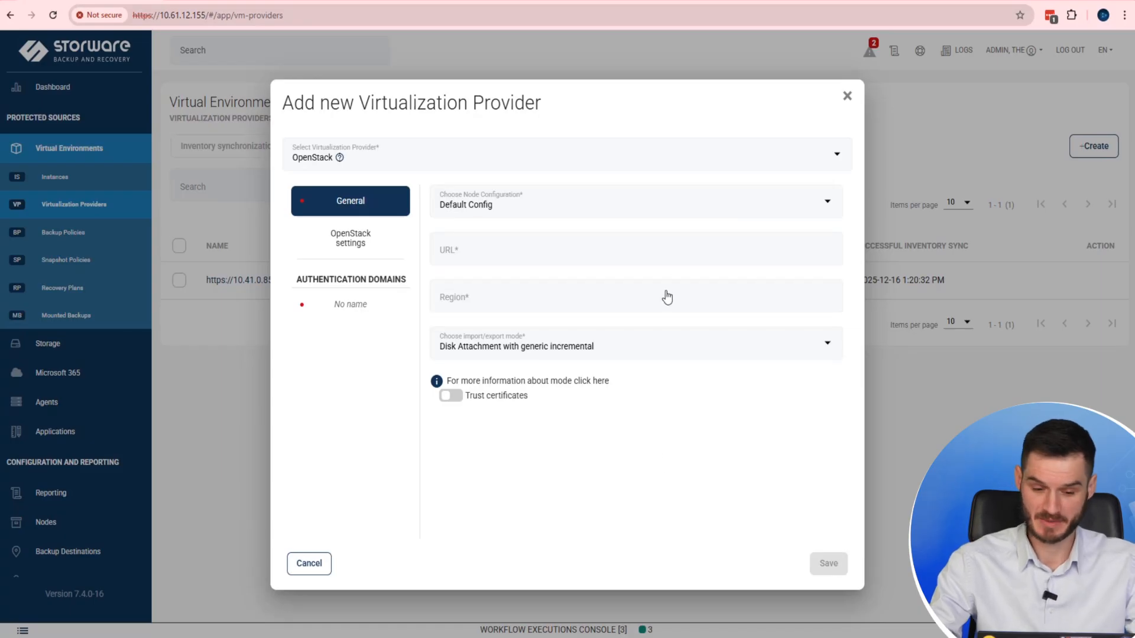
Examine the new OpenStack provider's URL field and its available import/export modes.
{"action": "left_click", "coordinate": [682, 249]}
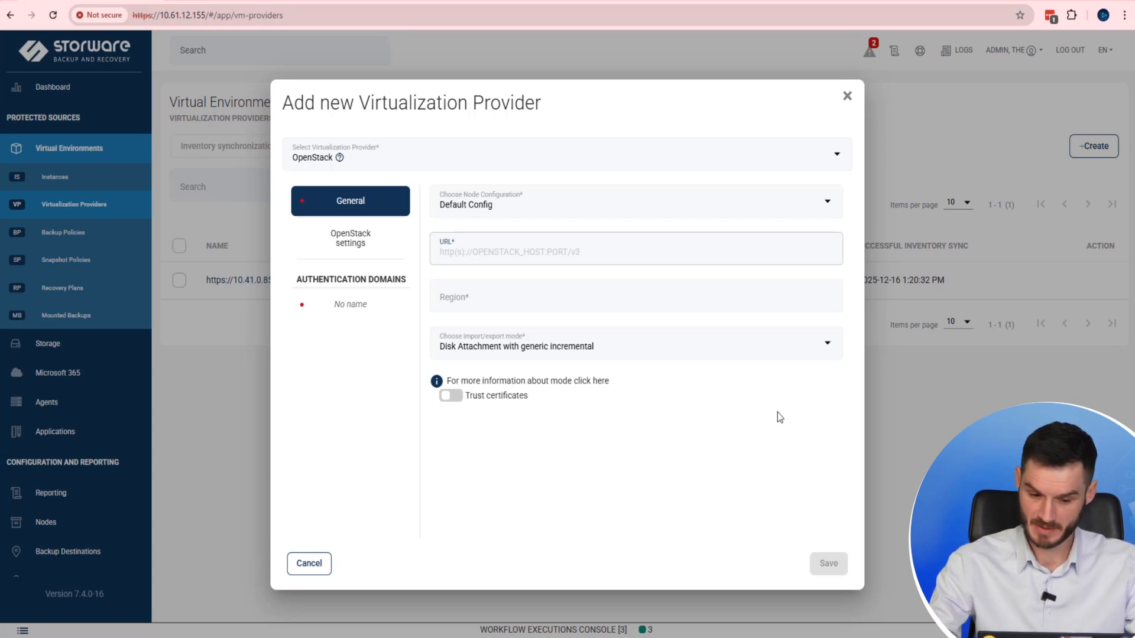
{"action": "left_click", "coordinate": [763, 354]}
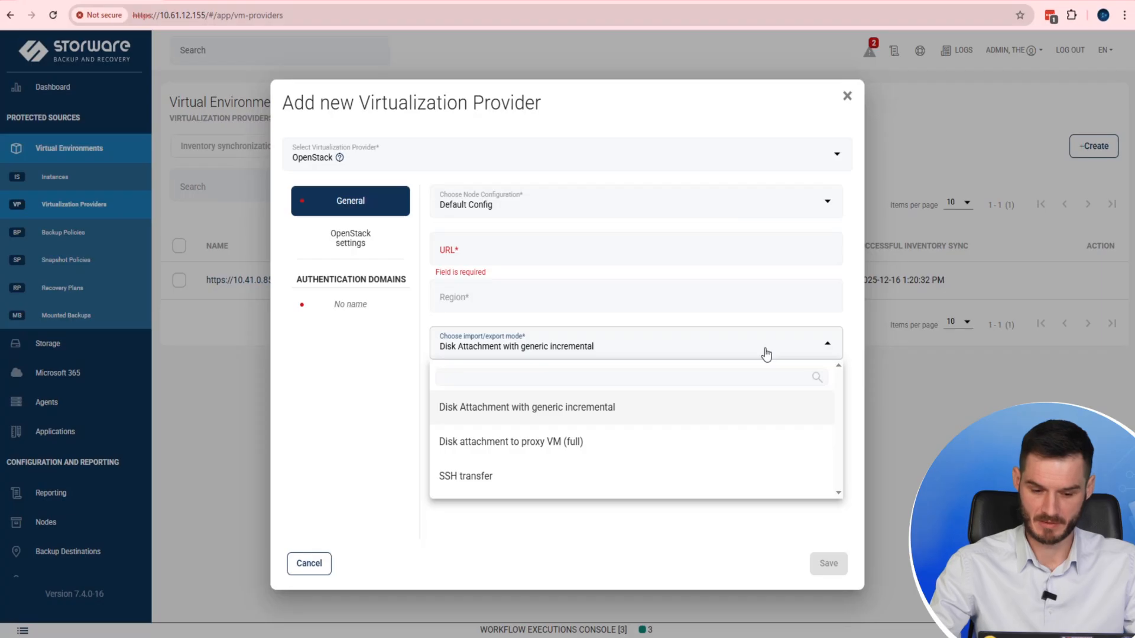
{"action": "left_click", "coordinate": [392, 363]}
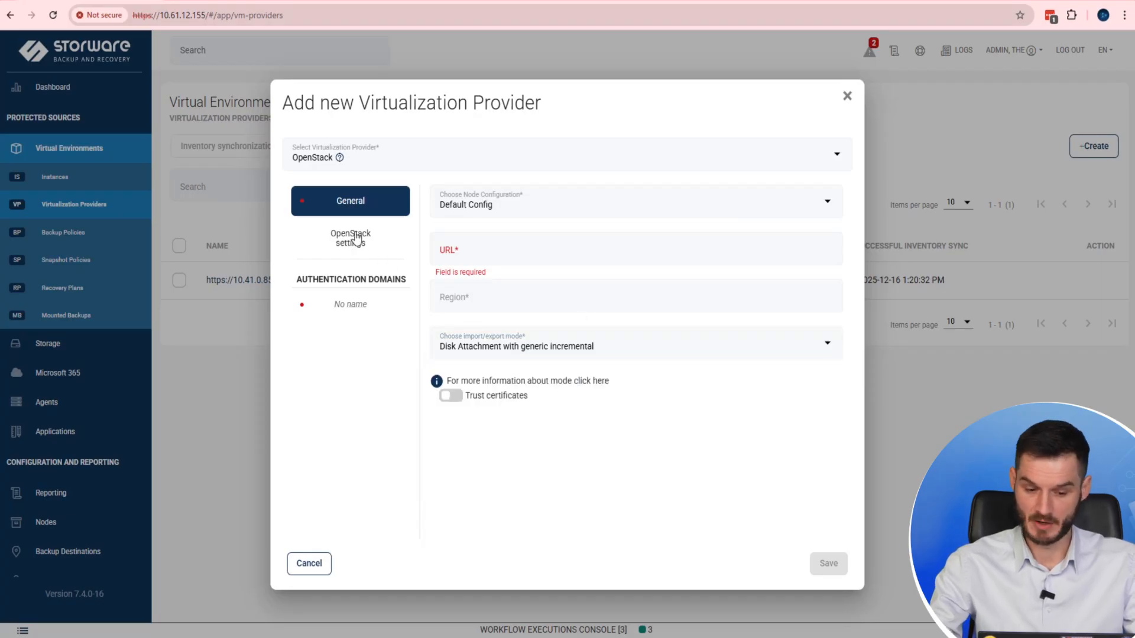
Examine the endpoint interface types in the OpenStack settings and the fields of the unnamed authentication domain.
{"action": "left_click", "coordinate": [357, 243]}
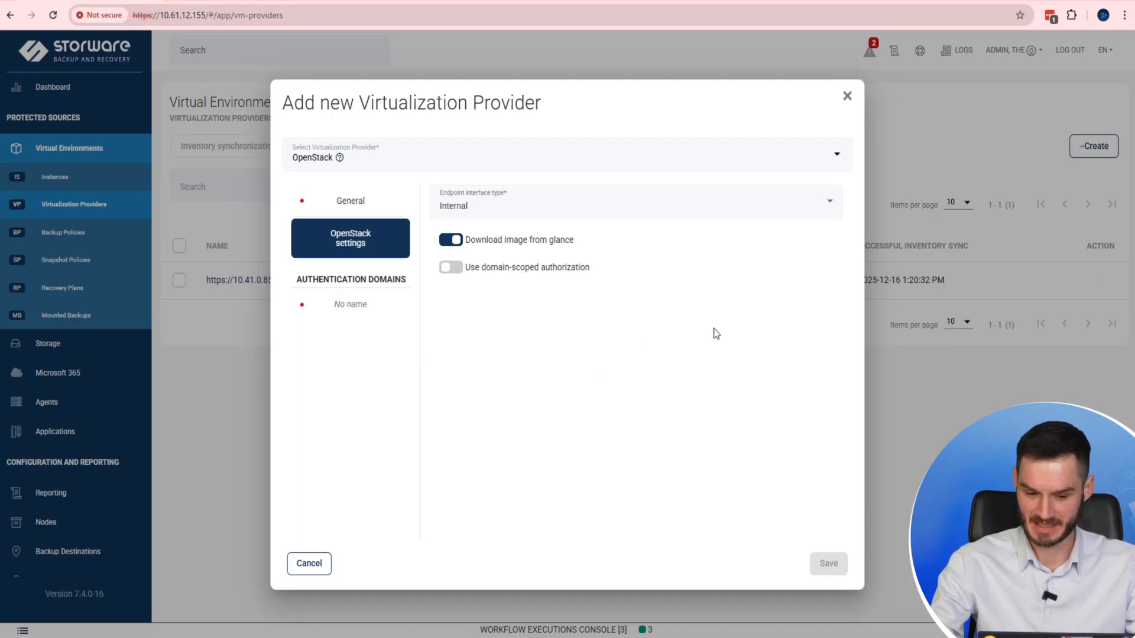
{"action": "left_click", "coordinate": [816, 201]}
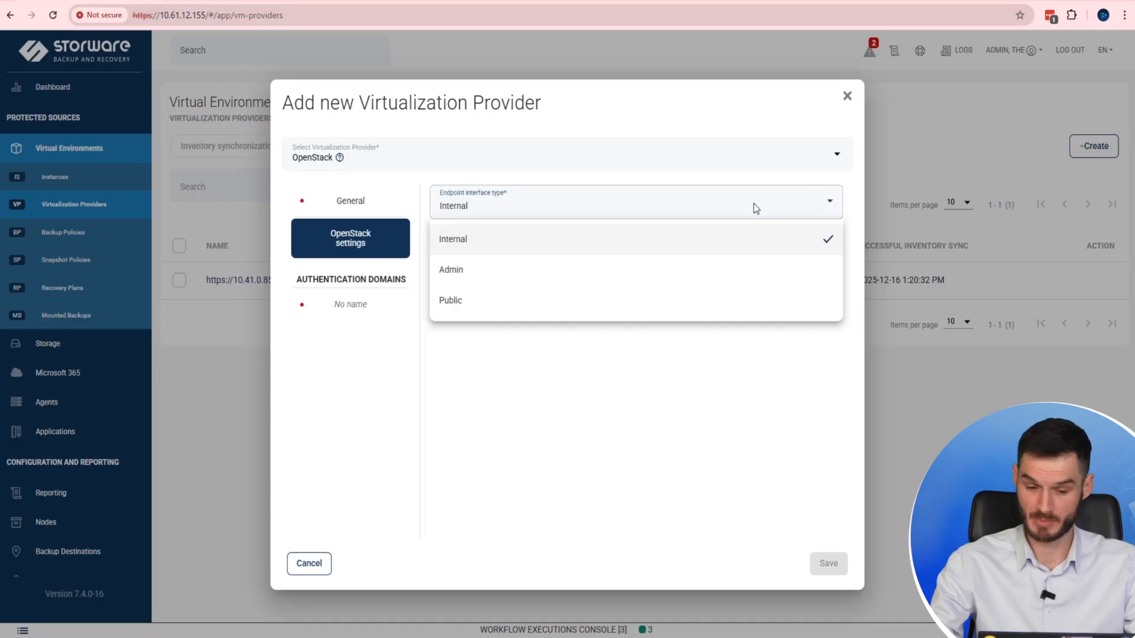
{"action": "left_click", "coordinate": [634, 446]}
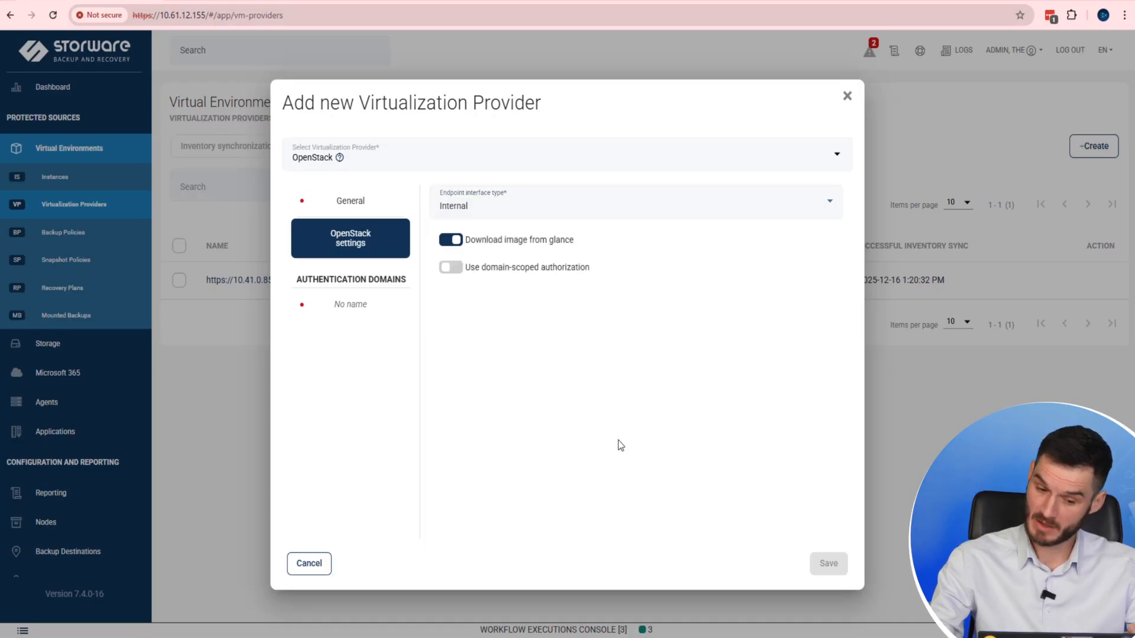
{"action": "left_click", "coordinate": [354, 305]}
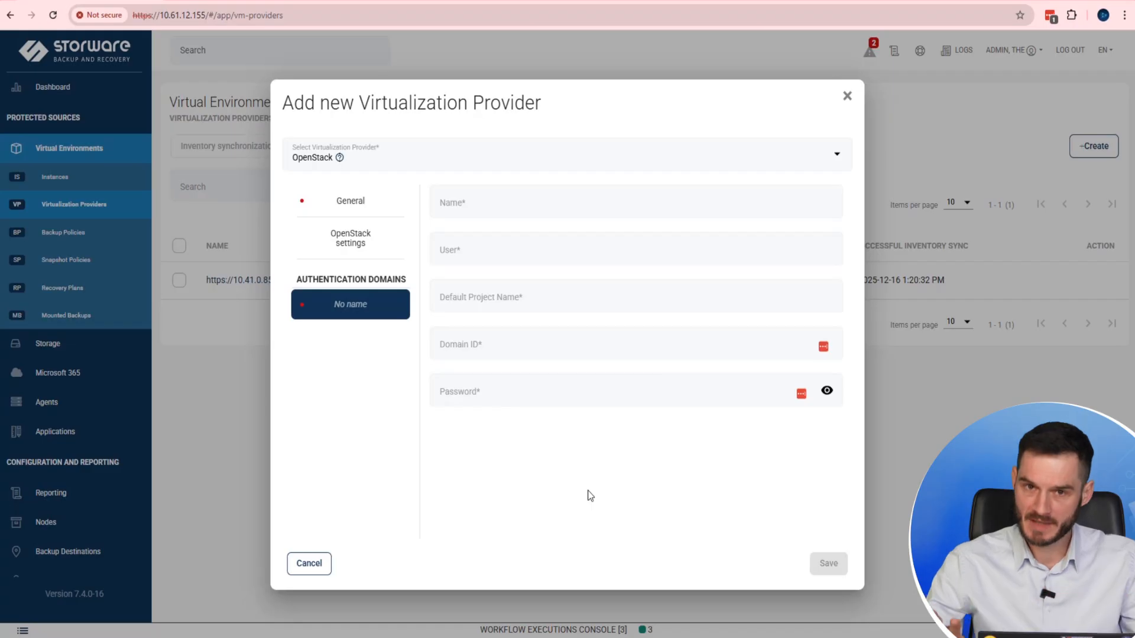
Cancel adding the provider and list the virtual machines belonging to the existing OpenStack provider.
{"action": "left_click", "coordinate": [323, 565]}
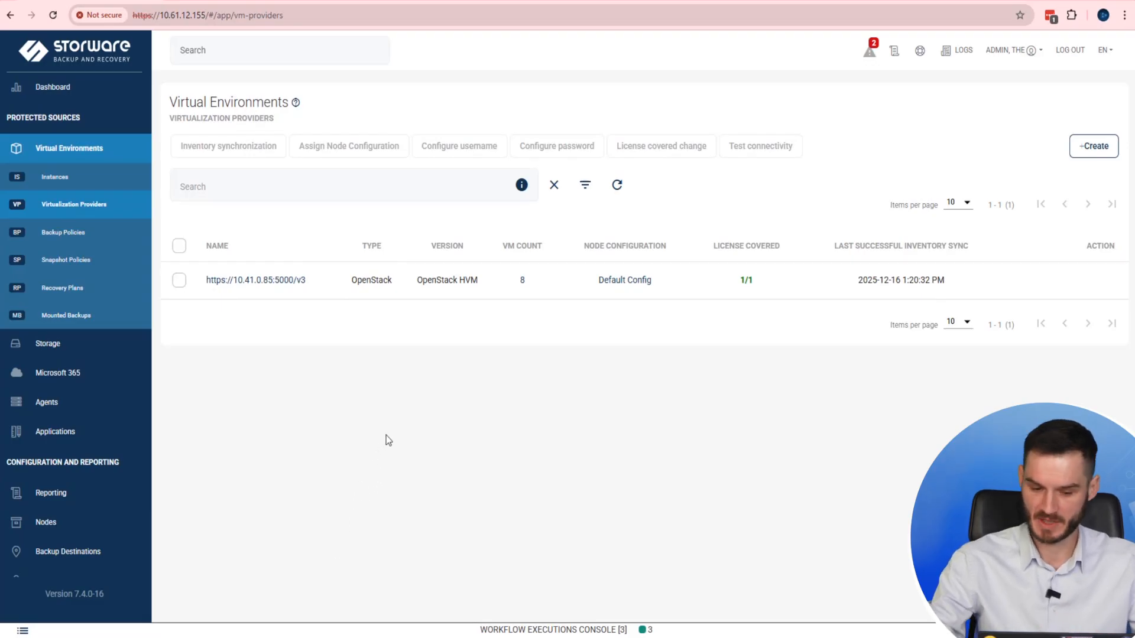
{"action": "left_click", "coordinate": [522, 280]}
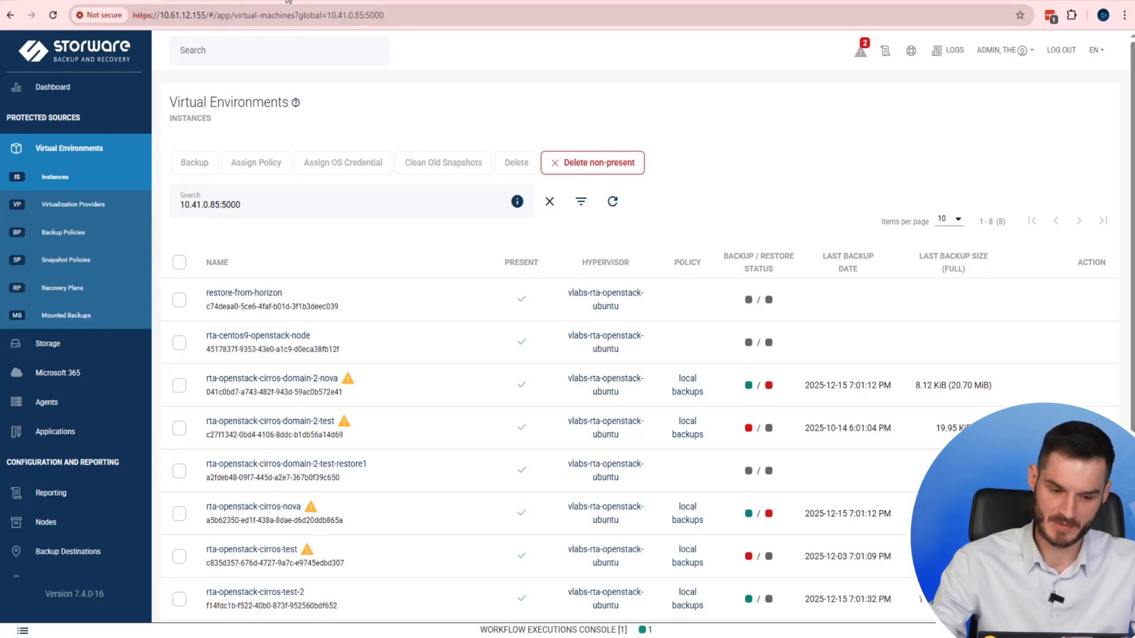
Switch to the OpenStack dashboard, sign in to the RTA default domain, and open the project's compute instances.
{"action": "left_click", "coordinate": [231, 0]}
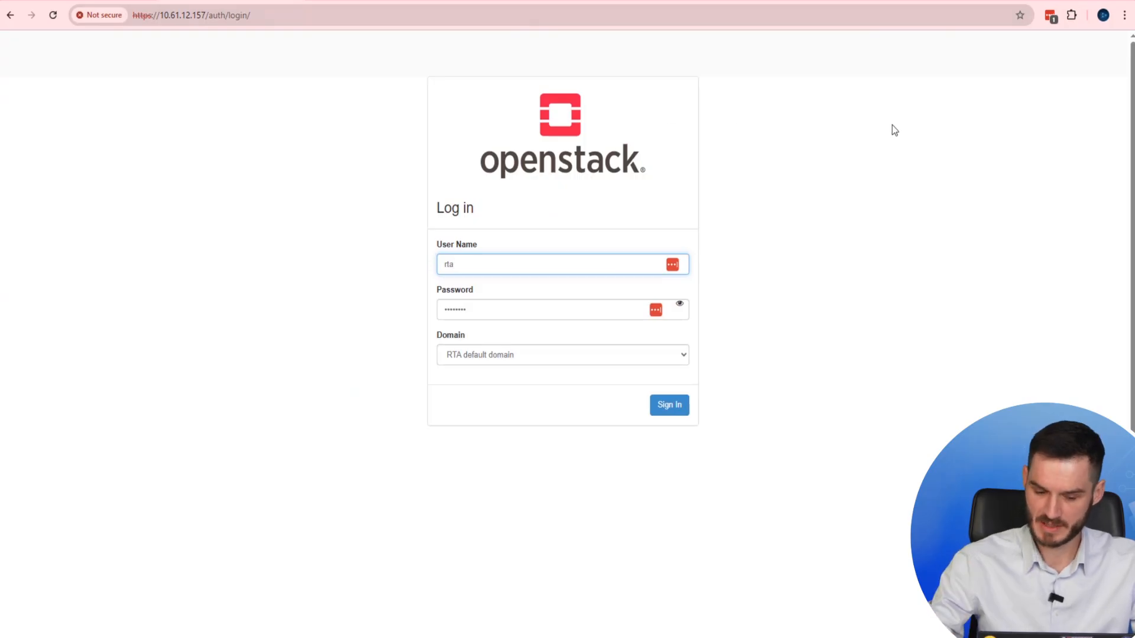
{"action": "left_click", "coordinate": [670, 405]}
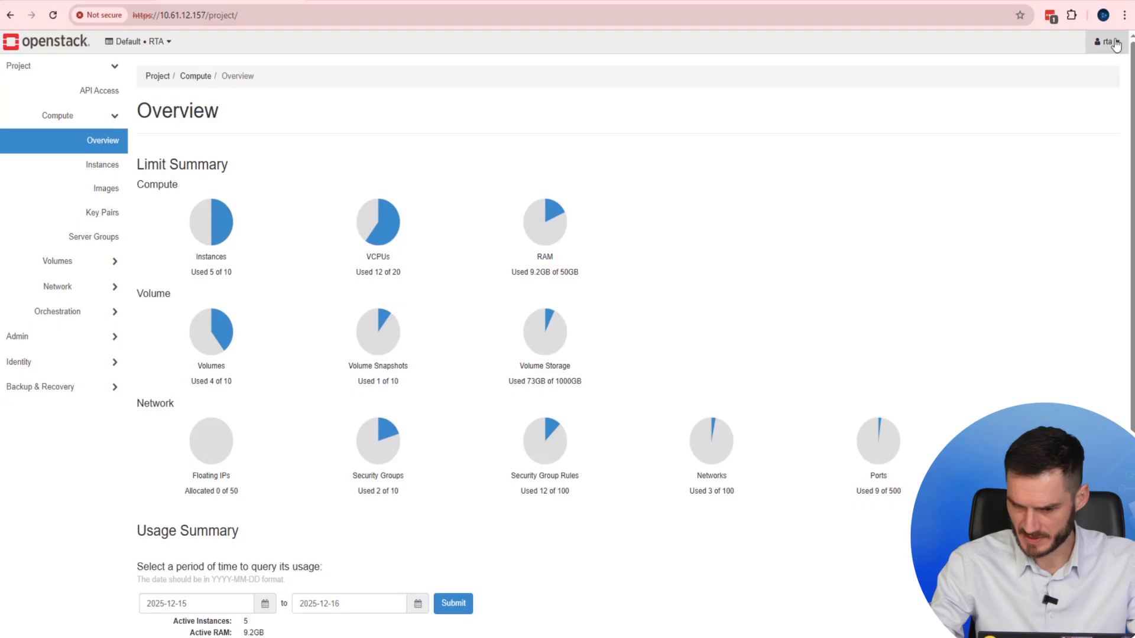
{"action": "left_click", "coordinate": [117, 168]}
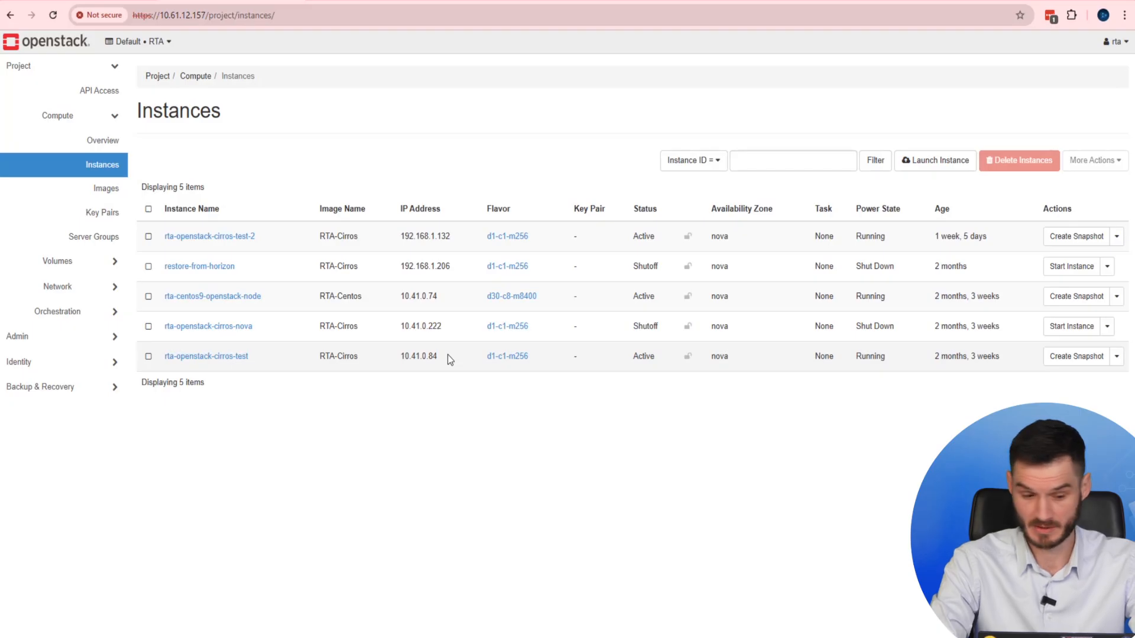
Open the Backup & Recovery dashboard and review its protection, success rate, backup size and activity charts.
{"action": "left_click", "coordinate": [115, 66]}
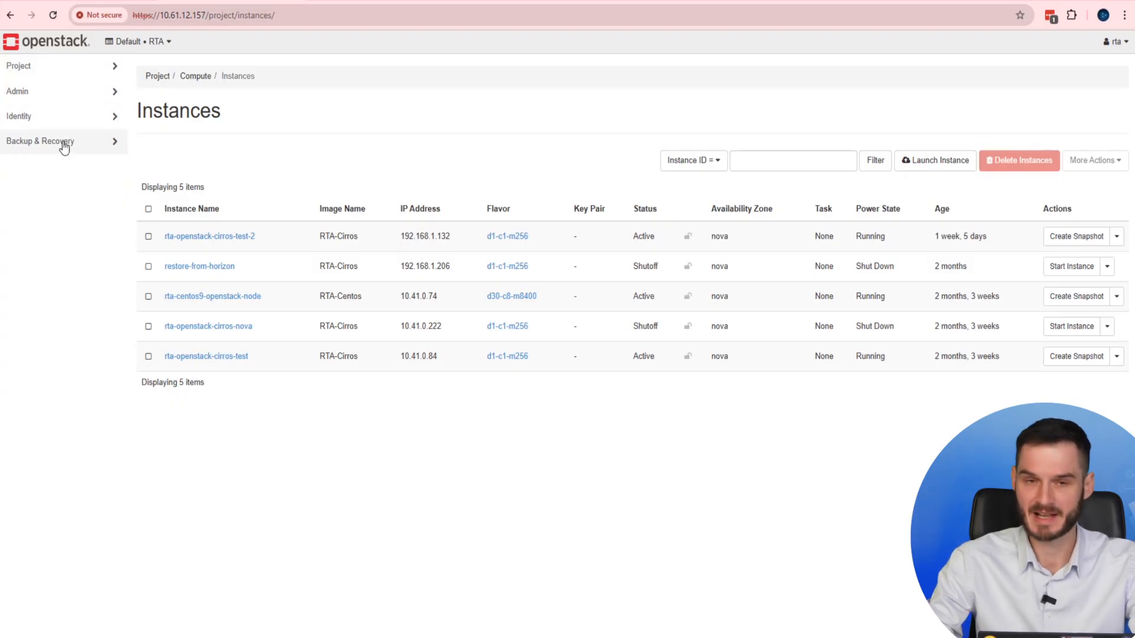
{"action": "left_click", "coordinate": [114, 148]}
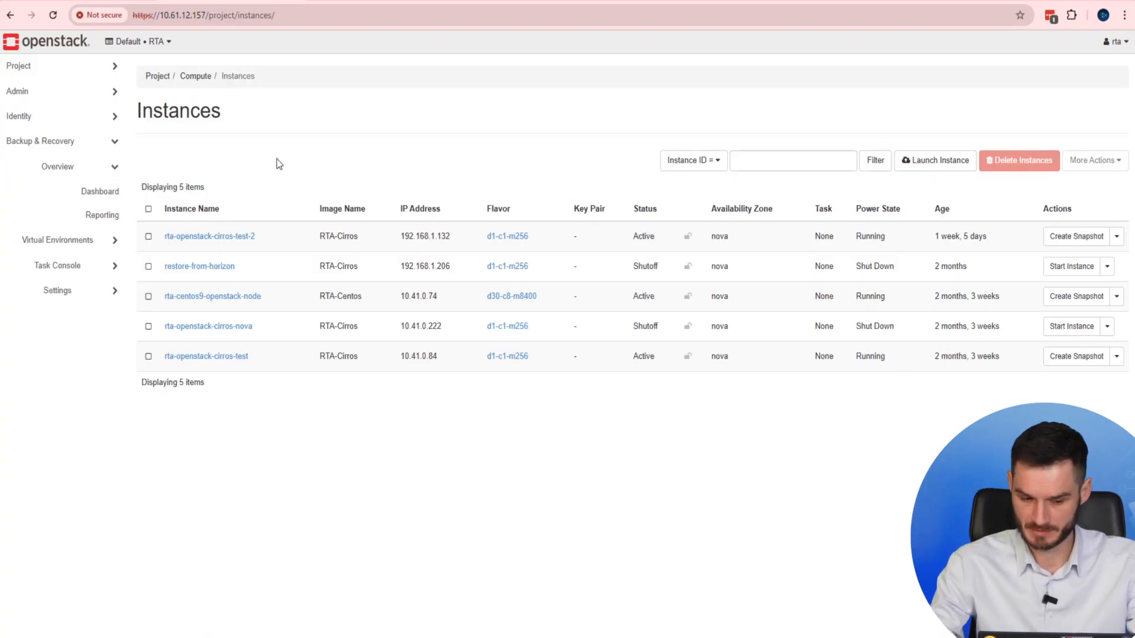
{"action": "left_click", "coordinate": [102, 193]}
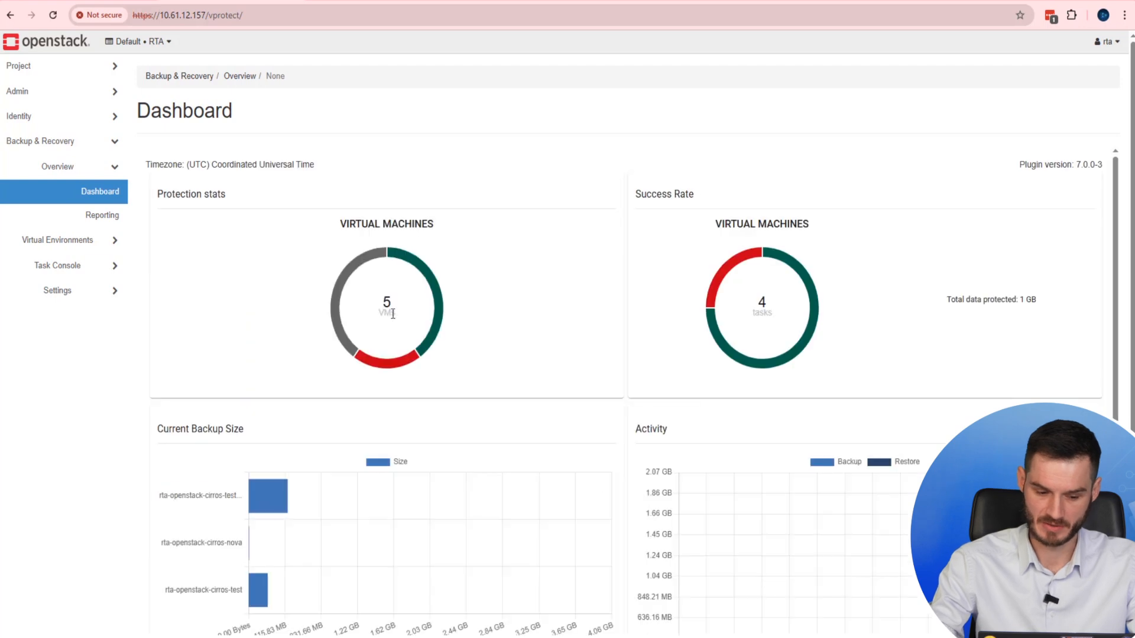
{"action": "scroll", "coordinate": [584, 260], "scroll_direction": "down", "scroll_amount": 2}
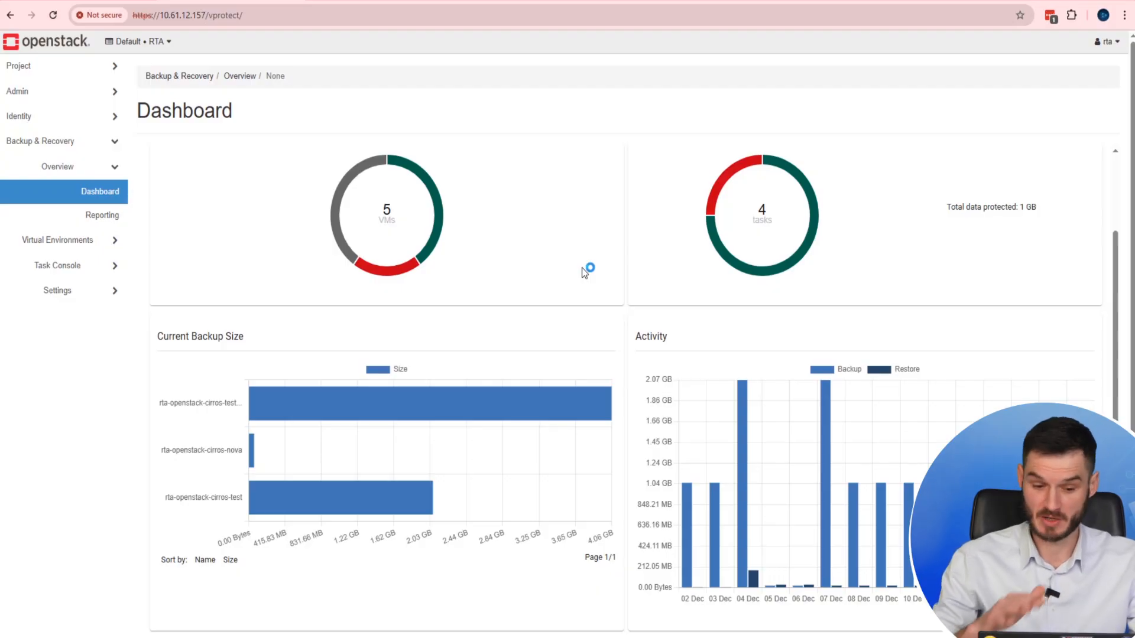
{"action": "scroll", "coordinate": [690, 324], "scroll_direction": "up", "scroll_amount": 1}
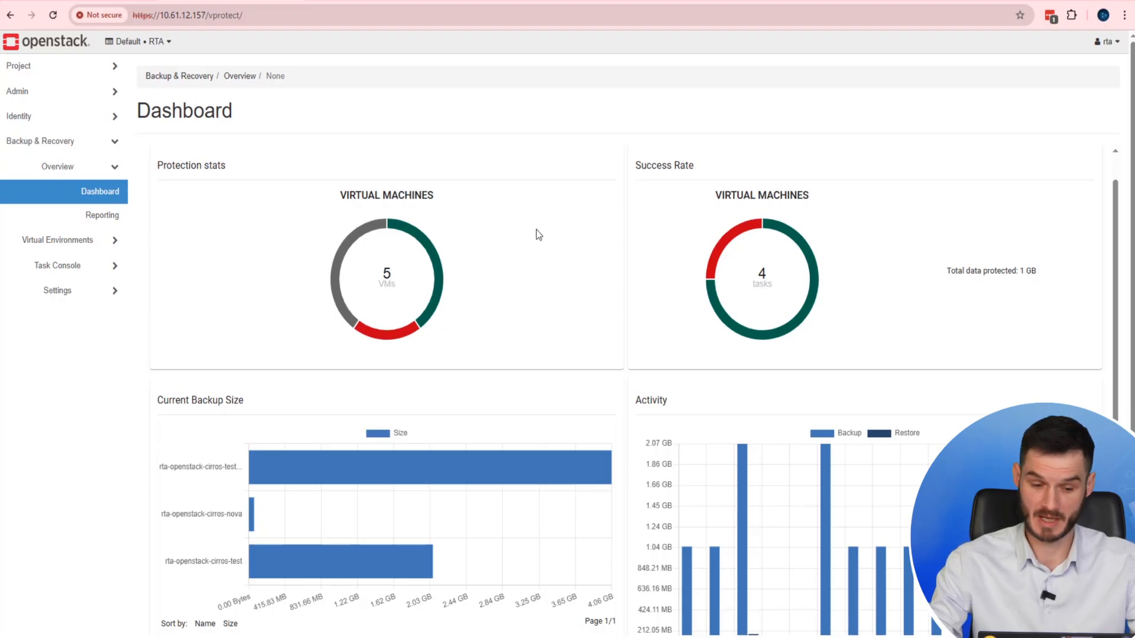
Open the Backup & Recovery list of virtual environment instances and view the actions available for restore-from-horizon.
{"action": "left_click", "coordinate": [115, 240]}
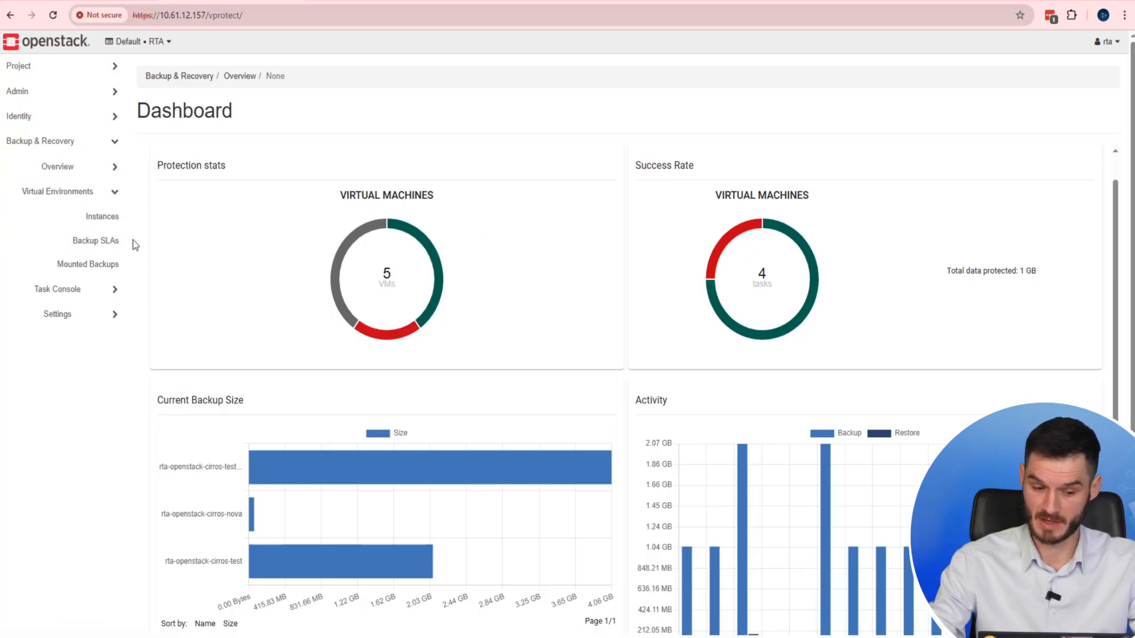
{"action": "left_click", "coordinate": [101, 219]}
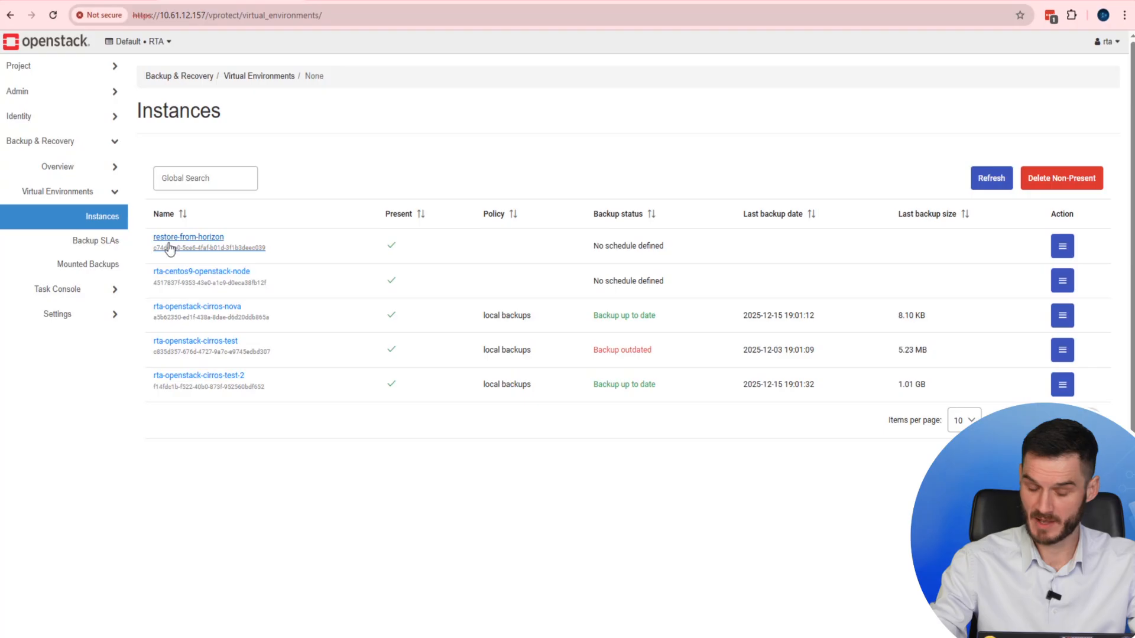
{"action": "left_click", "coordinate": [1062, 246]}
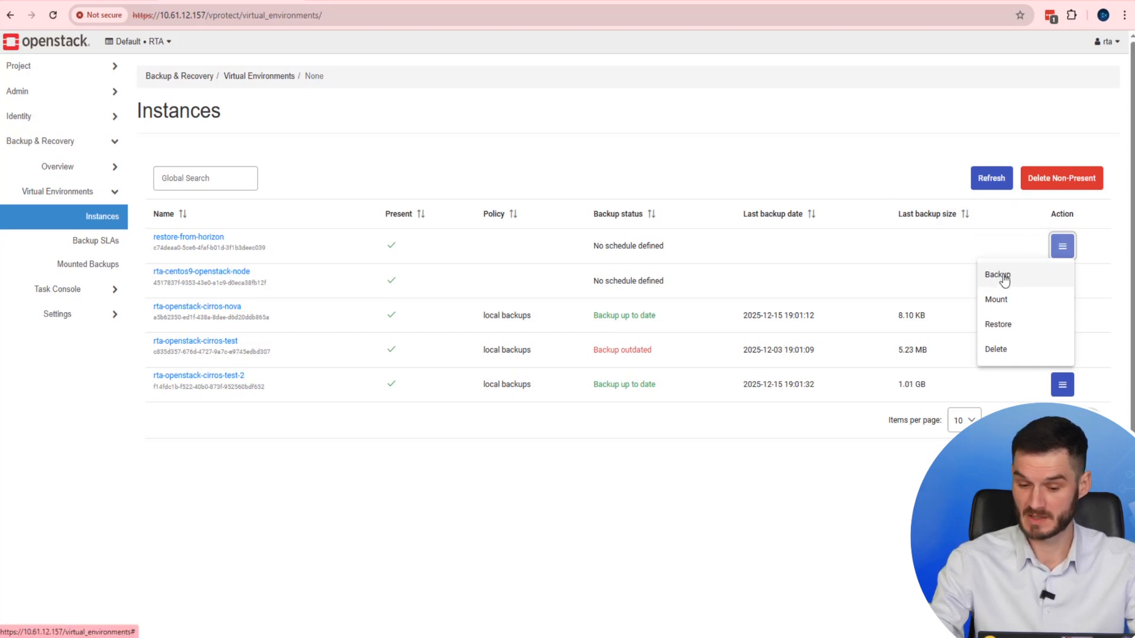
{"action": "left_click", "coordinate": [446, 476]}
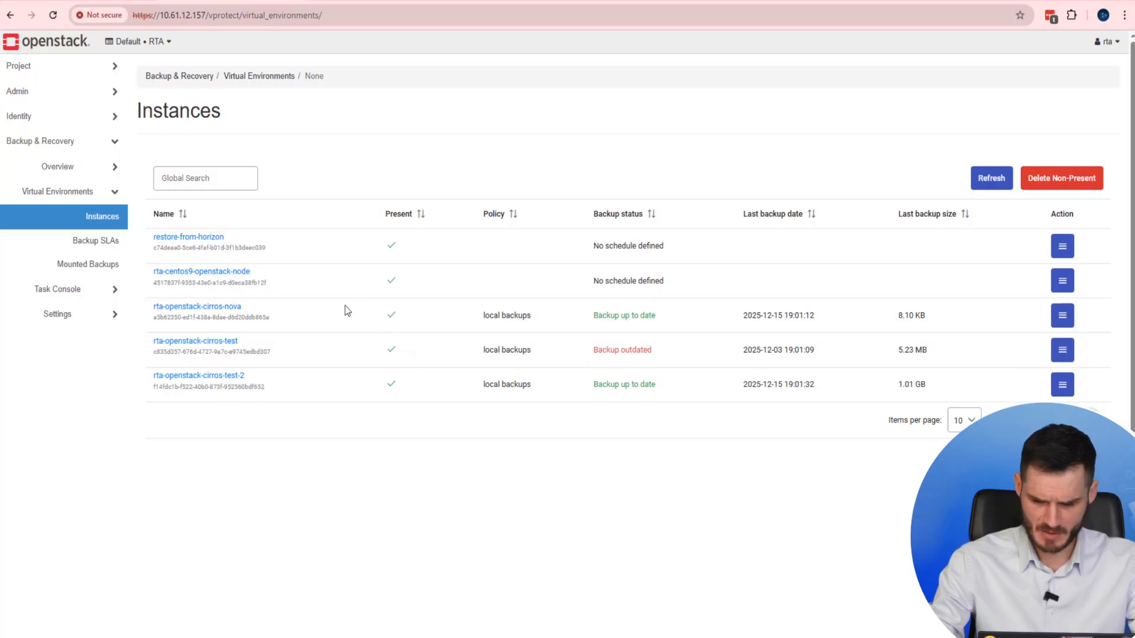
Start a FULL backup of the rta-openstack-cirros-nova instance with priority 50 and retry count 0.
{"action": "left_click", "coordinate": [1062, 315]}
{"action": "left_click", "coordinate": [1018, 347]}
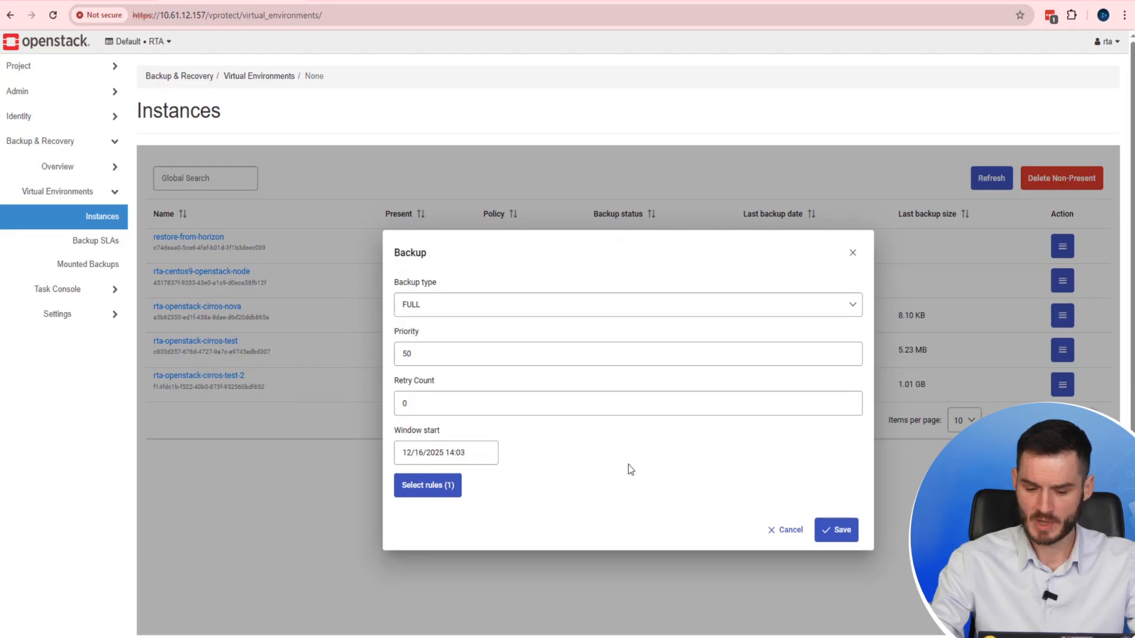
{"action": "left_click", "coordinate": [615, 308]}
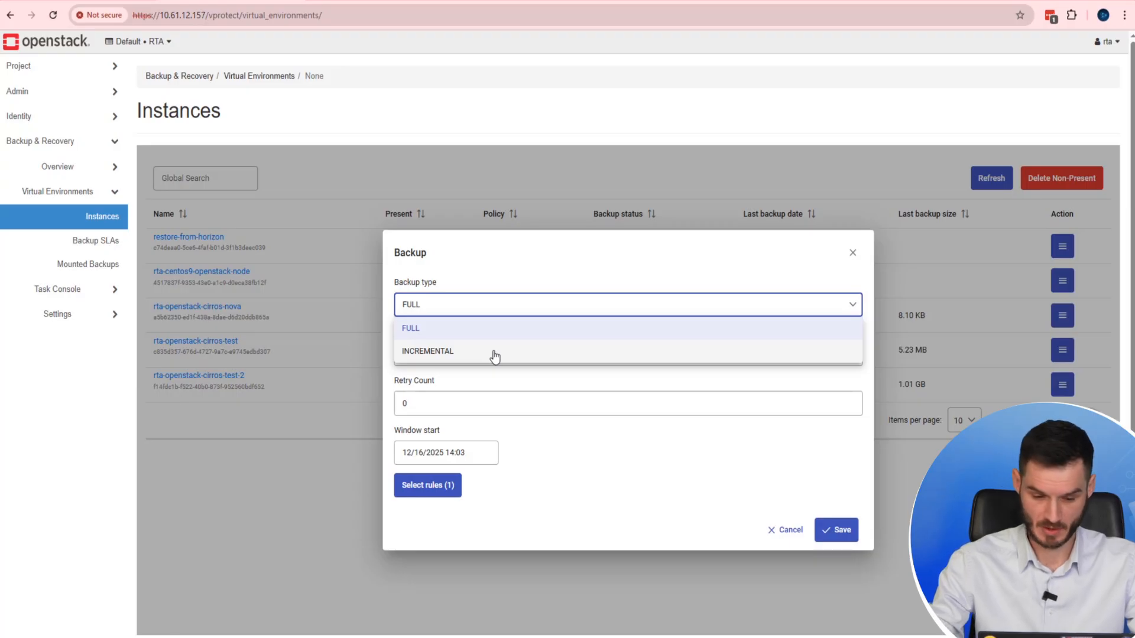
{"action": "left_click", "coordinate": [467, 336]}
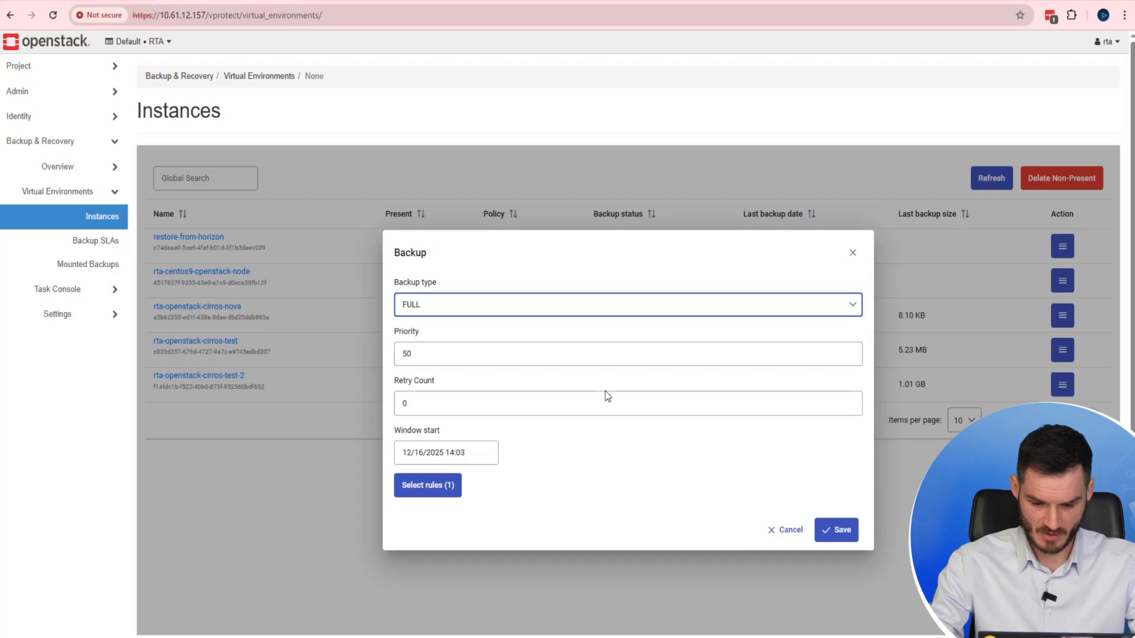
{"action": "left_click", "coordinate": [825, 524]}
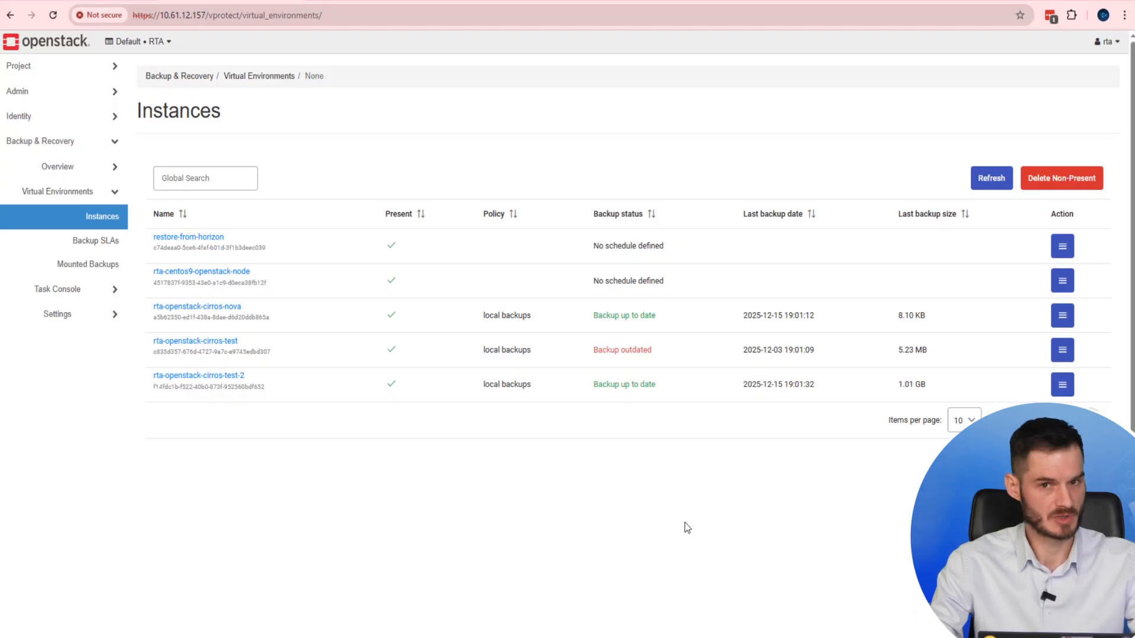
Open the Backup & Recovery workflow execution list, expand the rta-openstack-cirros-nova backup to examine its tasks, and refresh their progress.
{"action": "left_click", "coordinate": [114, 289]}
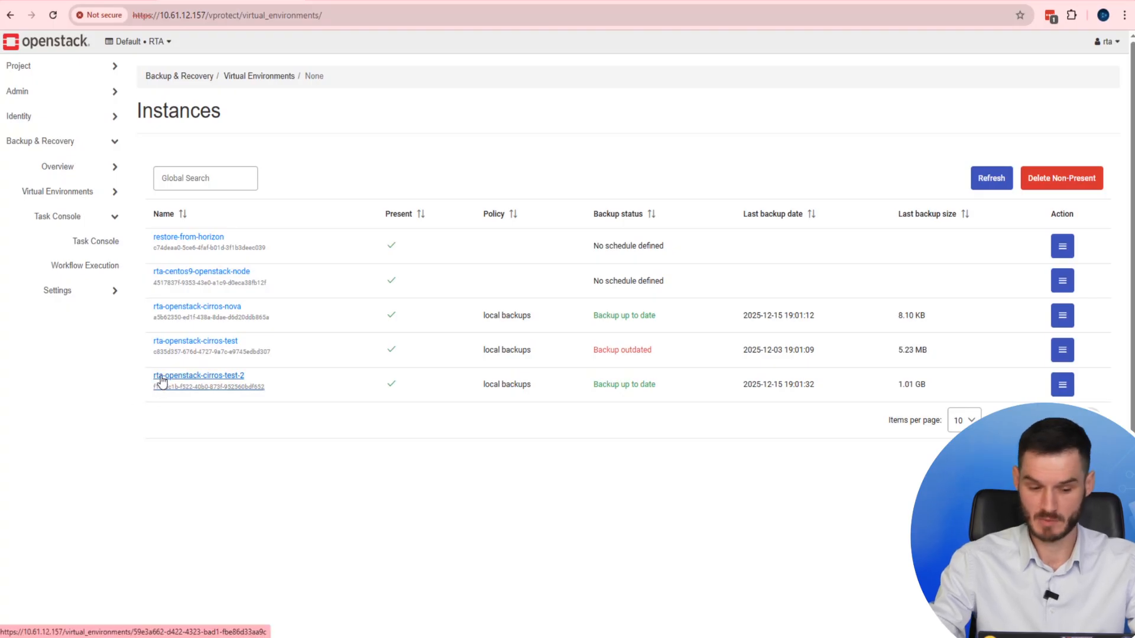
{"action": "left_click", "coordinate": [101, 271]}
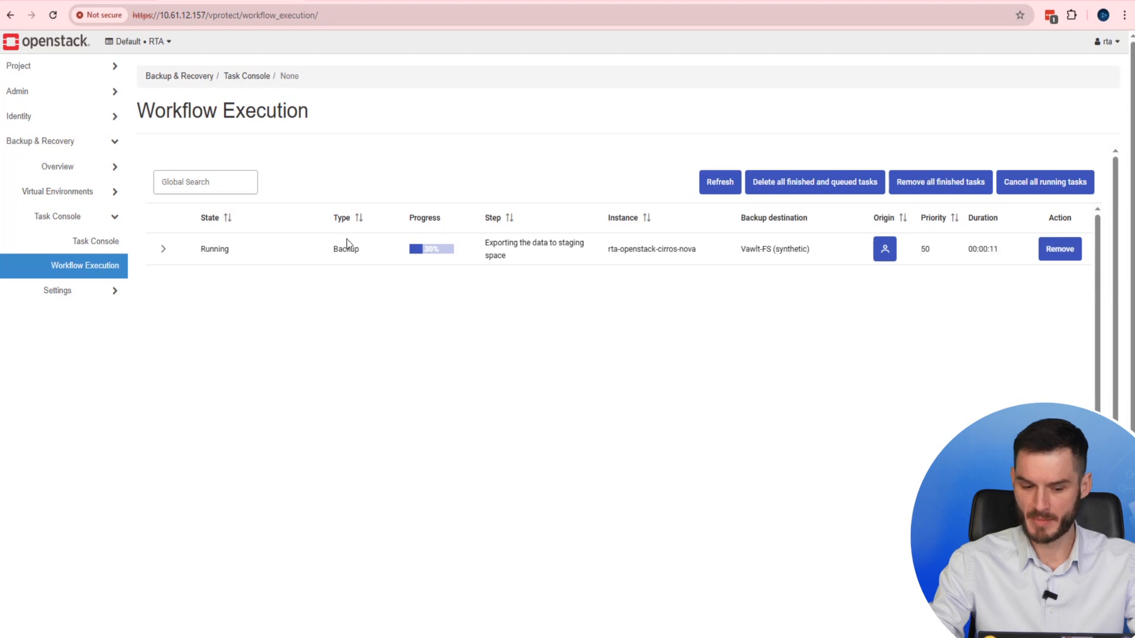
{"action": "left_click", "coordinate": [164, 251]}
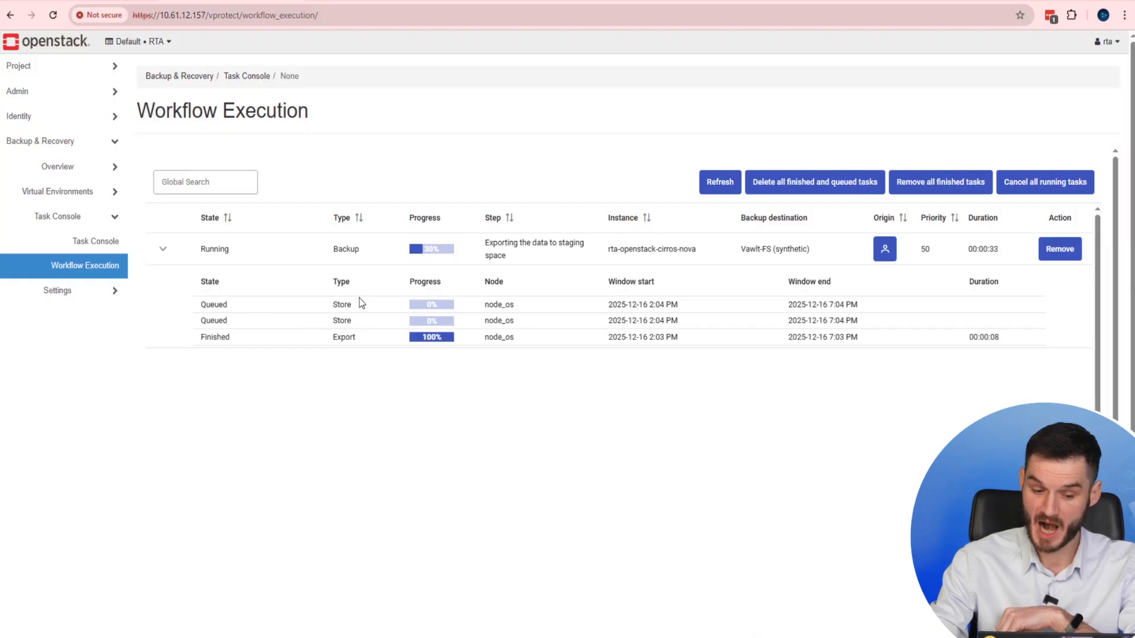
{"action": "left_click", "coordinate": [709, 186]}
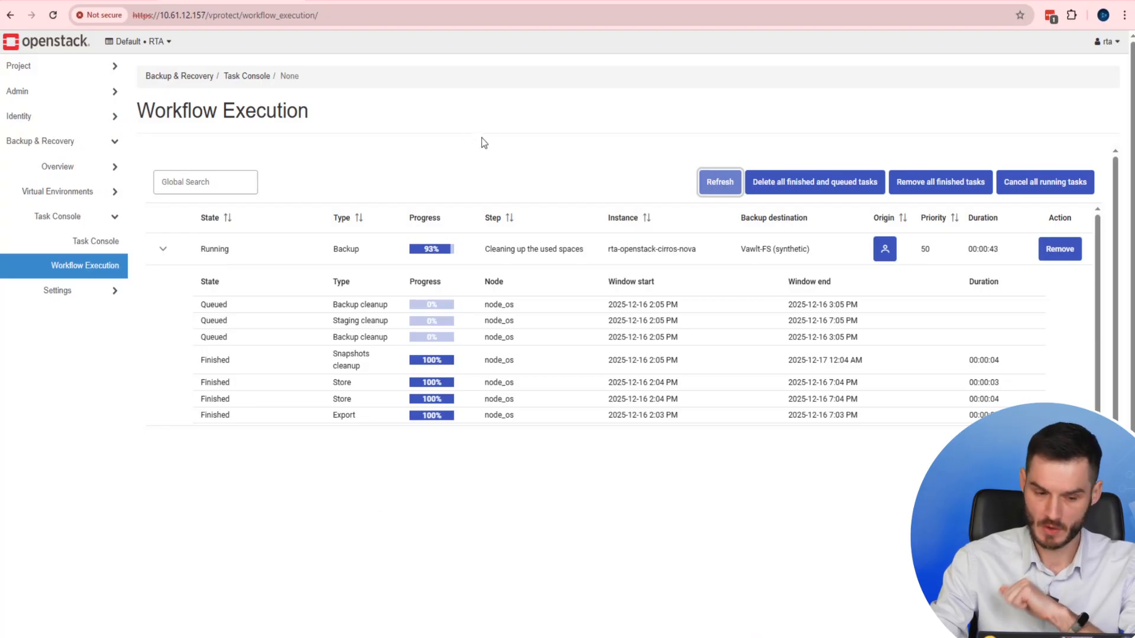
Switch to the Storware console and examine the rta-openstack-cirros-nova backup's tasks and backup destinations in the workflow executions console, closing it when done.
{"action": "left_click", "coordinate": [115, 0]}
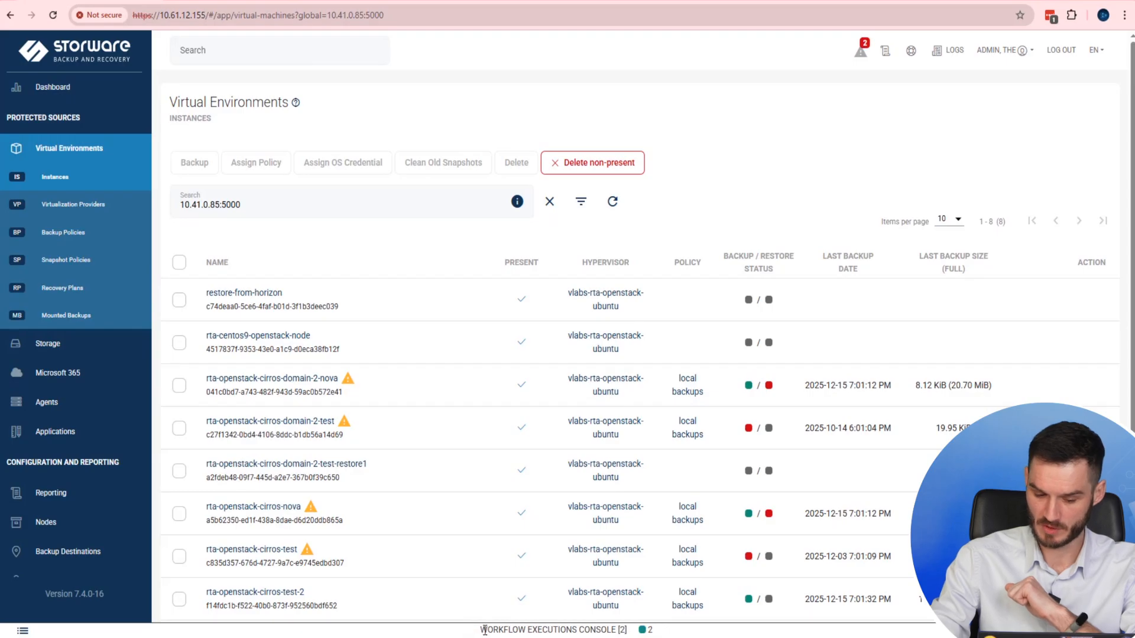
{"action": "left_click", "coordinate": [527, 631]}
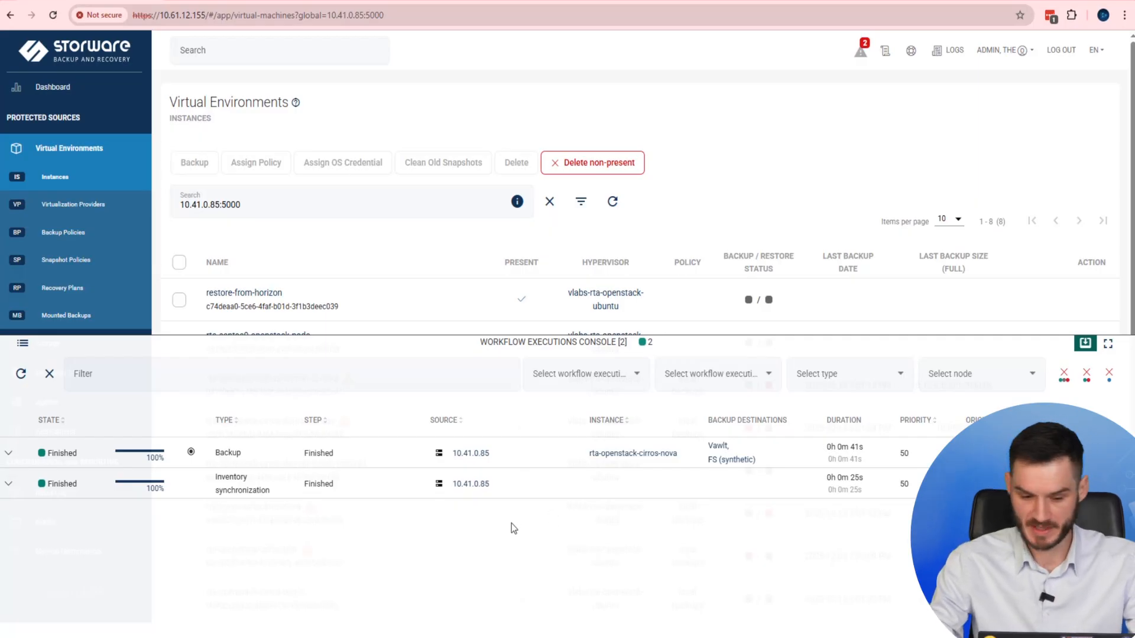
{"action": "left_click", "coordinate": [7, 454]}
{"action": "scroll", "coordinate": [347, 533], "scroll_direction": "down", "scroll_amount": 2}
{"action": "scroll", "coordinate": [347, 550], "scroll_direction": "up", "scroll_amount": 3}
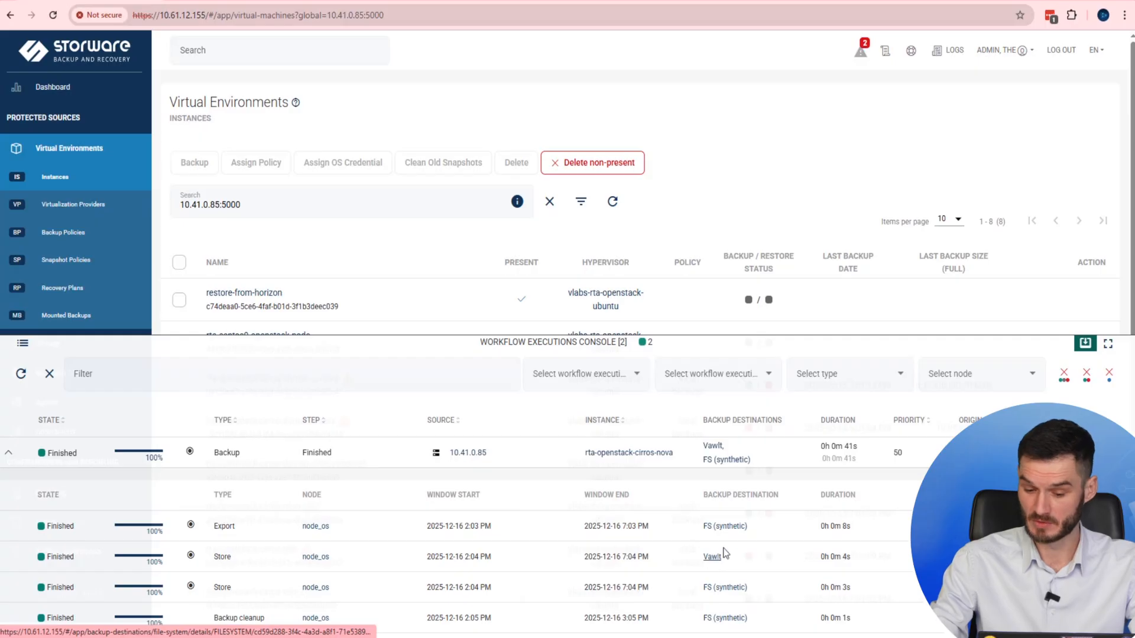
{"action": "left_click", "coordinate": [1085, 348]}
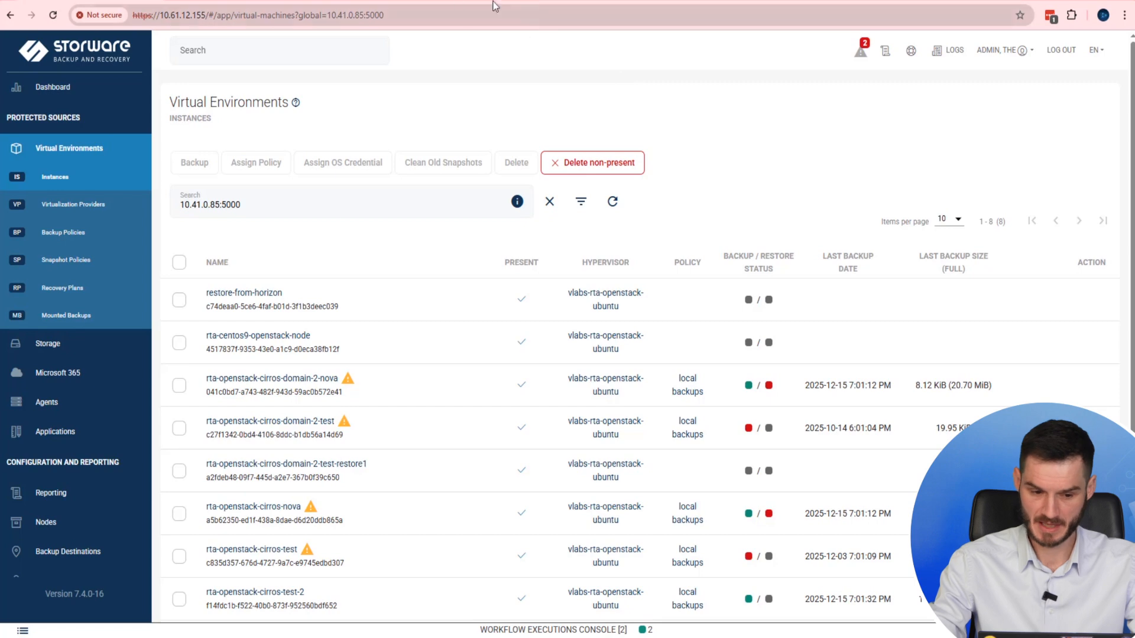
Switch back to the OpenStack dashboard and refresh the backup workflow's progress.
{"action": "left_click", "coordinate": [261, 1]}
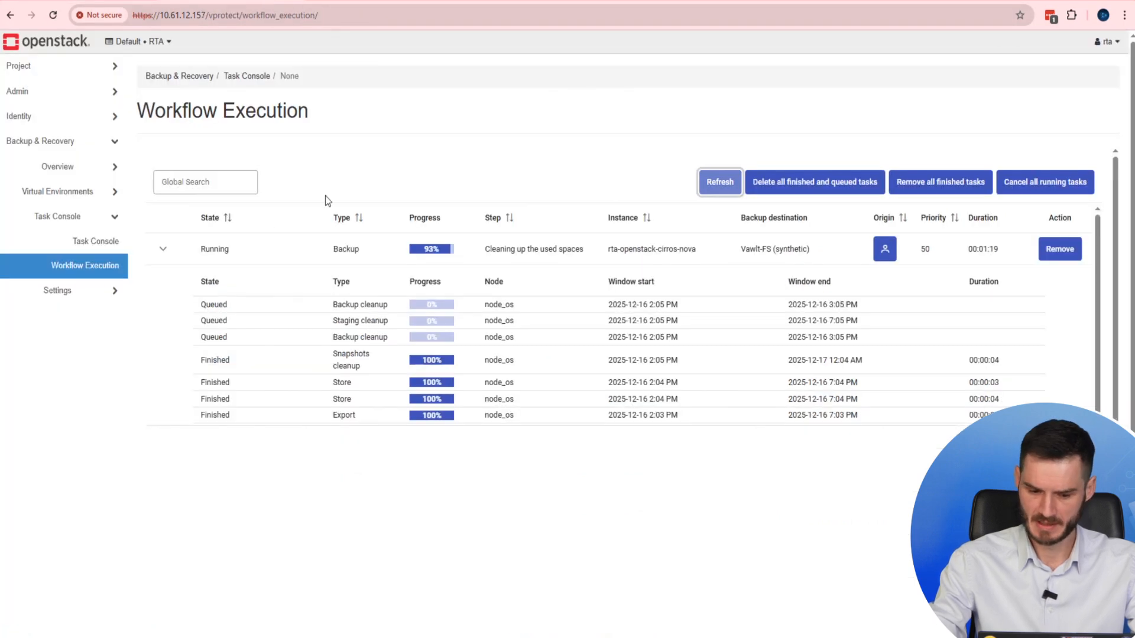
{"action": "left_click", "coordinate": [732, 185]}
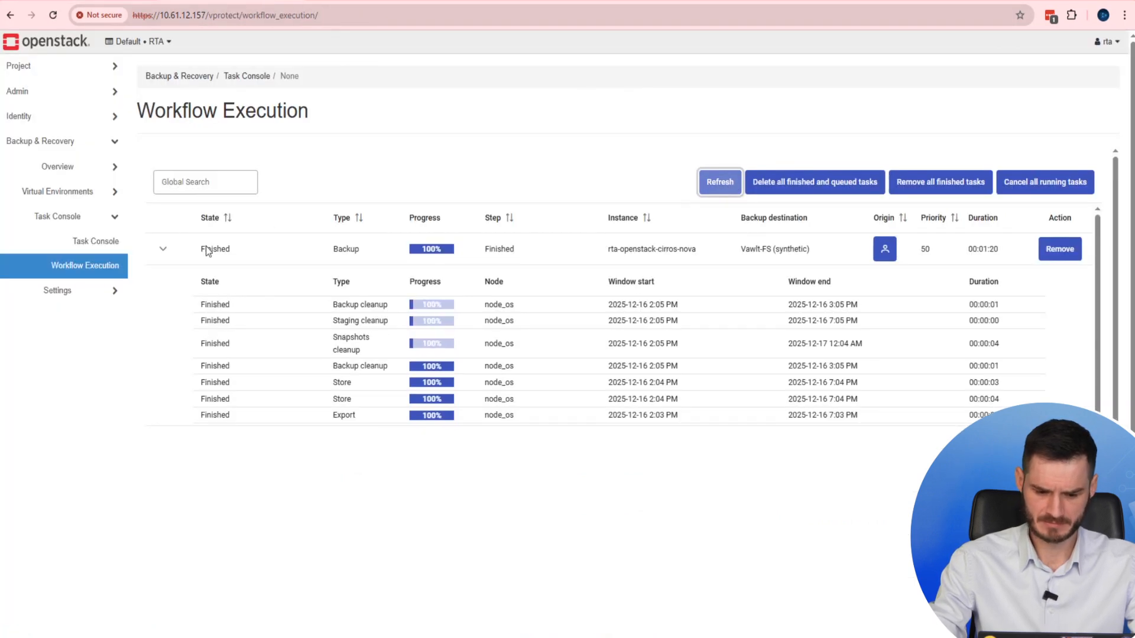
{"action": "left_click", "coordinate": [114, 168]}
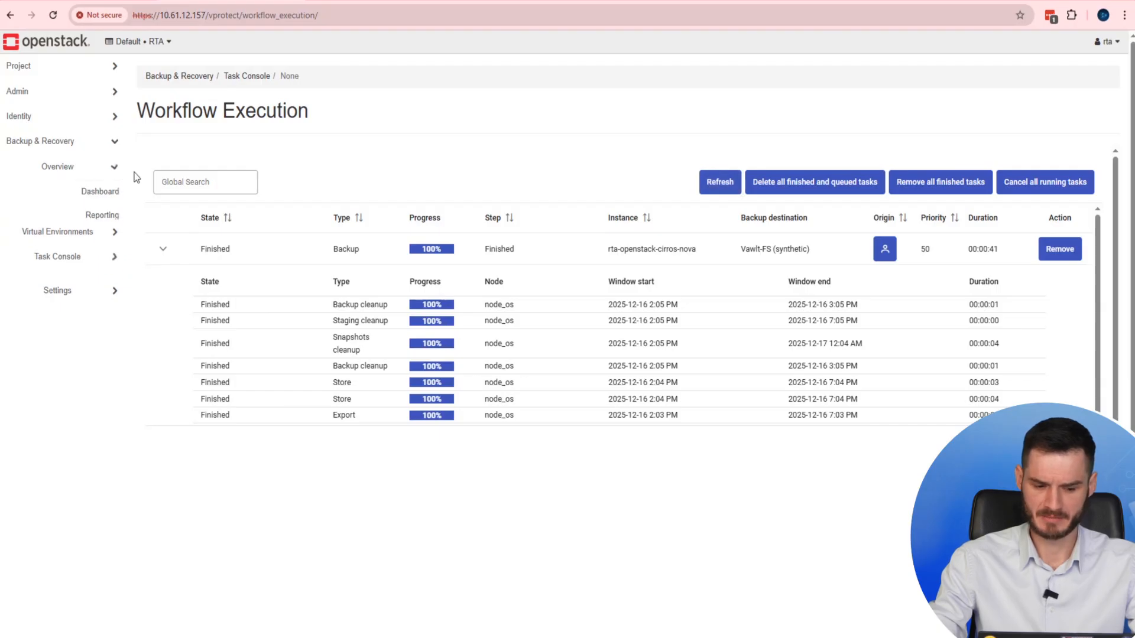
{"action": "left_click", "coordinate": [114, 239]}
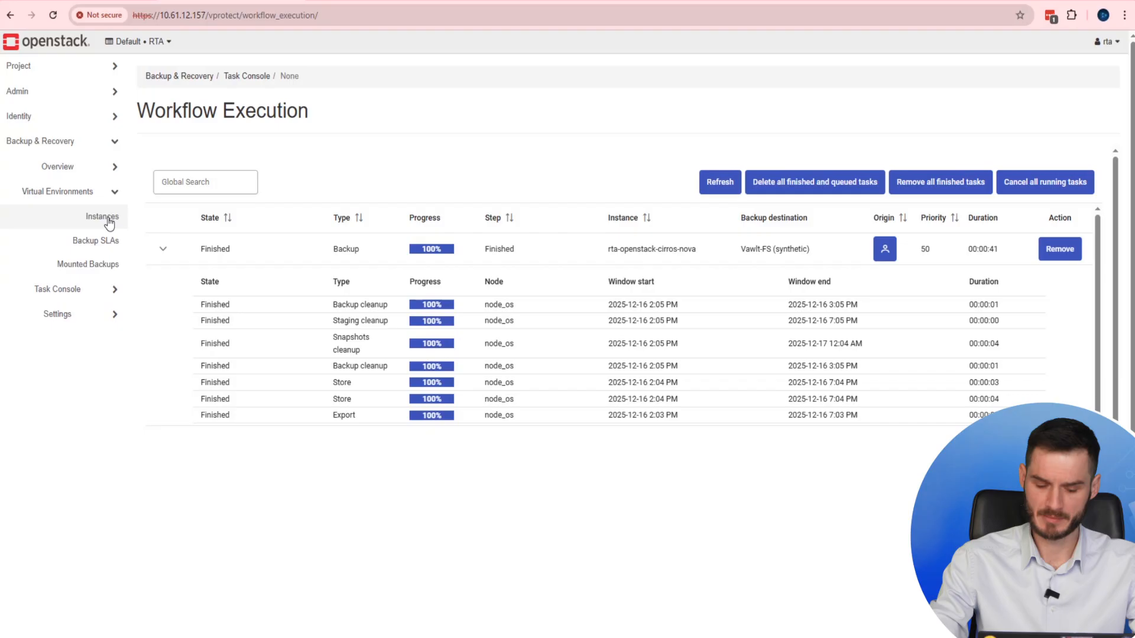
{"action": "left_click", "coordinate": [108, 219]}
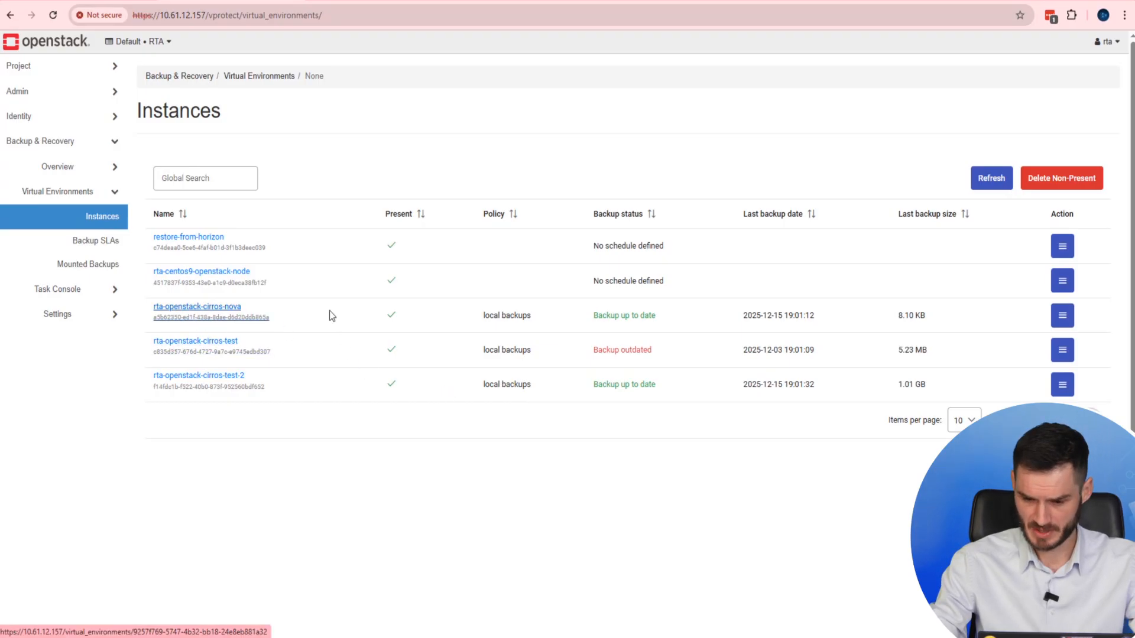
{"action": "left_click", "coordinate": [1063, 318]}
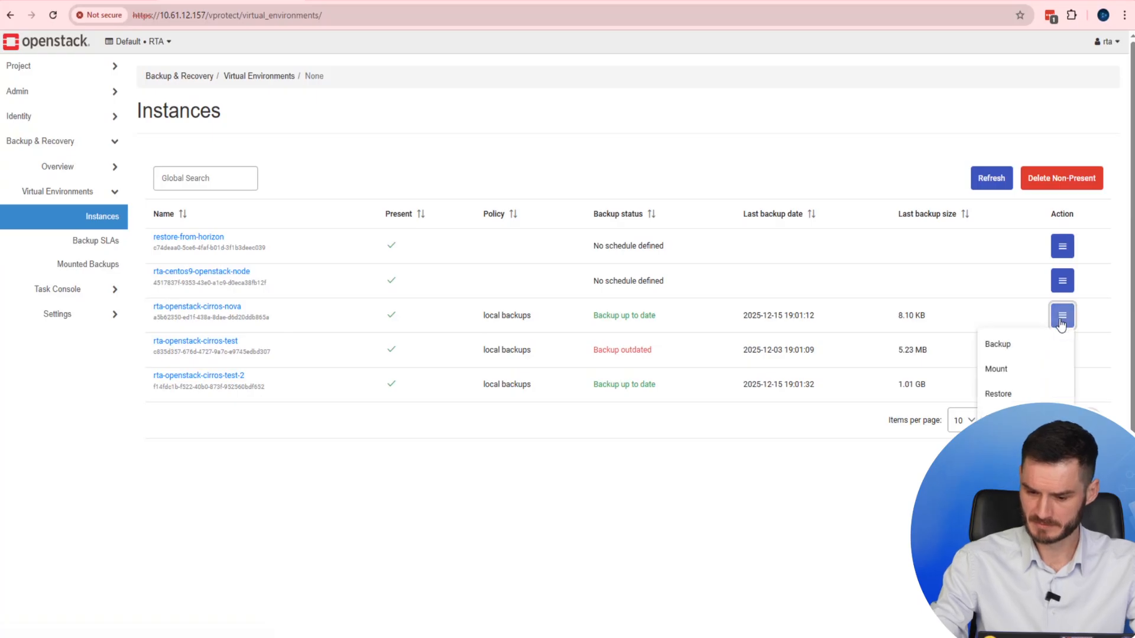
{"action": "left_click", "coordinate": [1024, 399]}
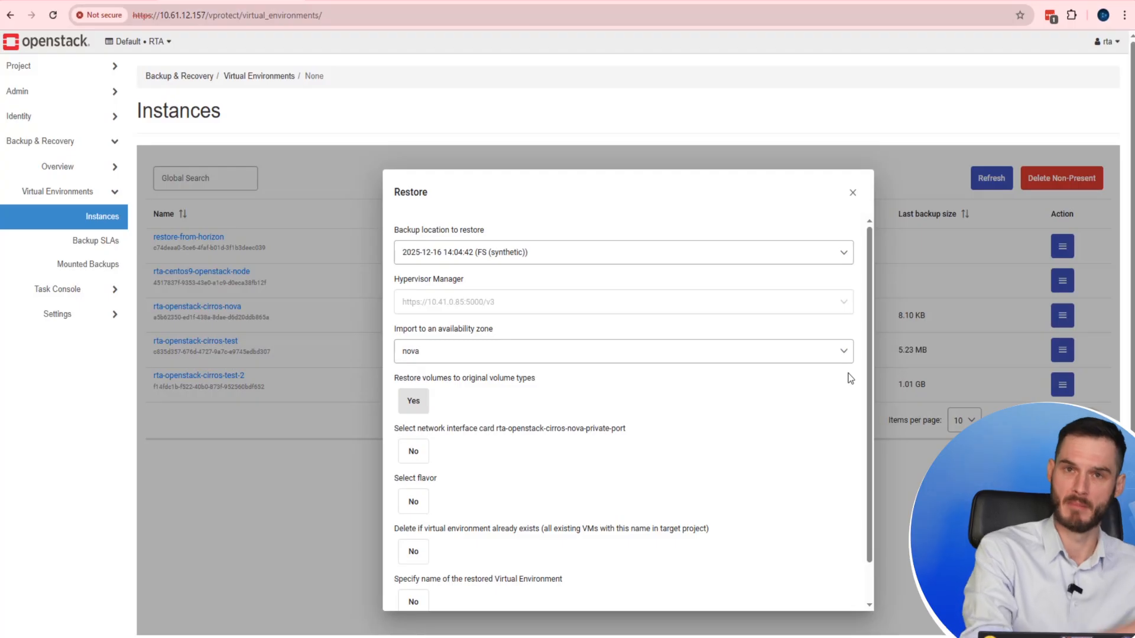
{"action": "left_click", "coordinate": [821, 258]}
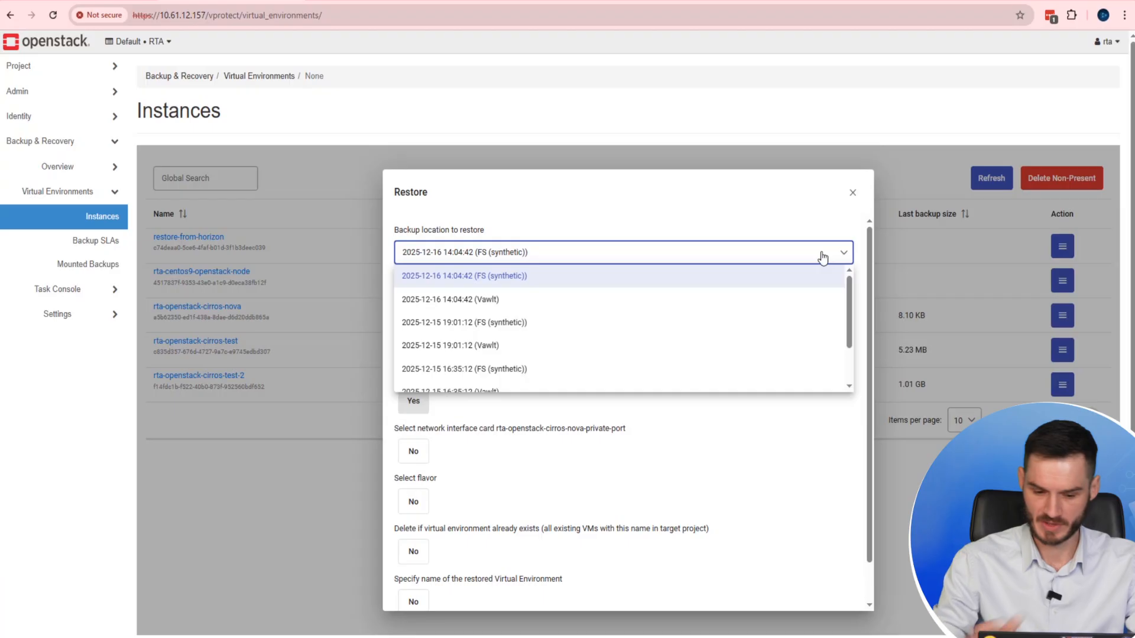
{"action": "left_click", "coordinate": [559, 277]}
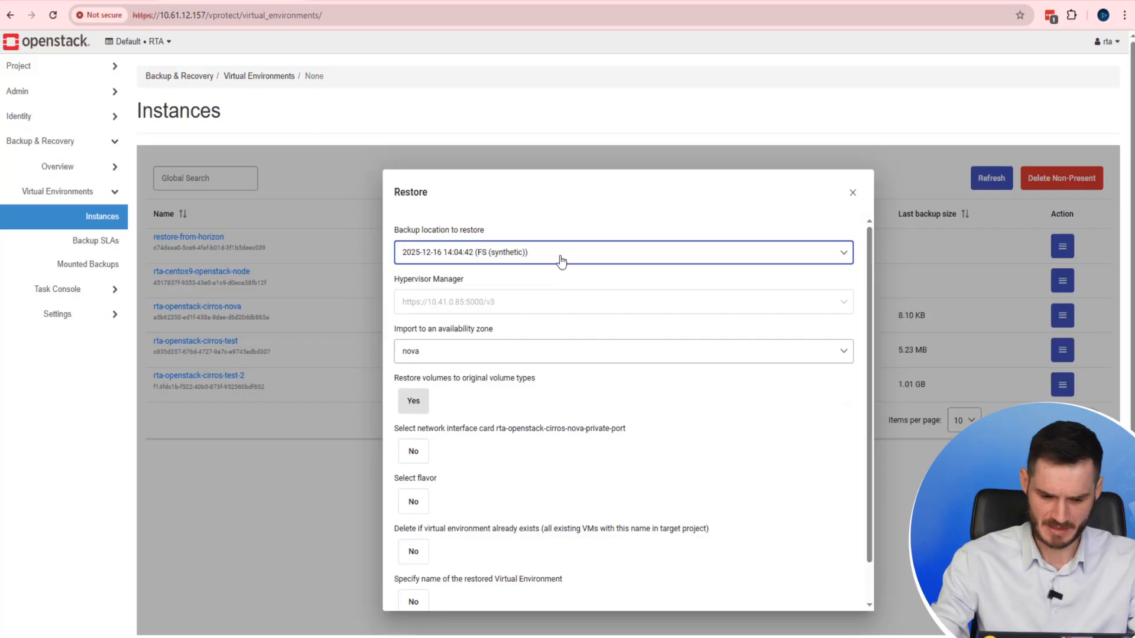
Review the restore's availability zones and the disk storage options offered without original volume types, keeping nova and the original volume types.
{"action": "scroll", "coordinate": [697, 353], "scroll_direction": "down", "scroll_amount": 2}
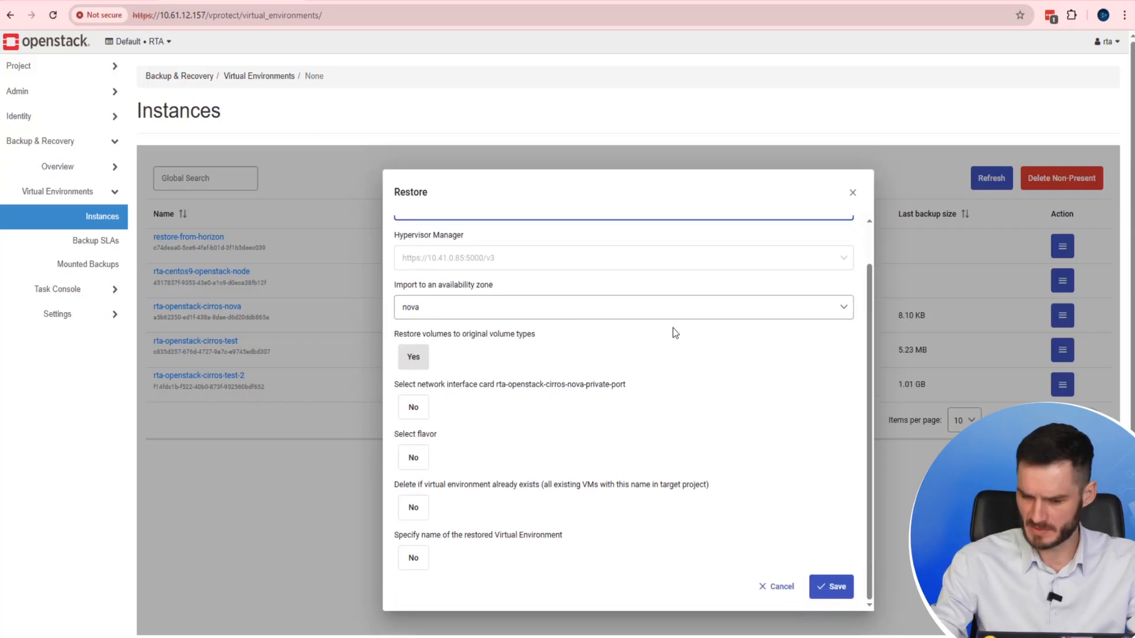
{"action": "left_click", "coordinate": [704, 311]}
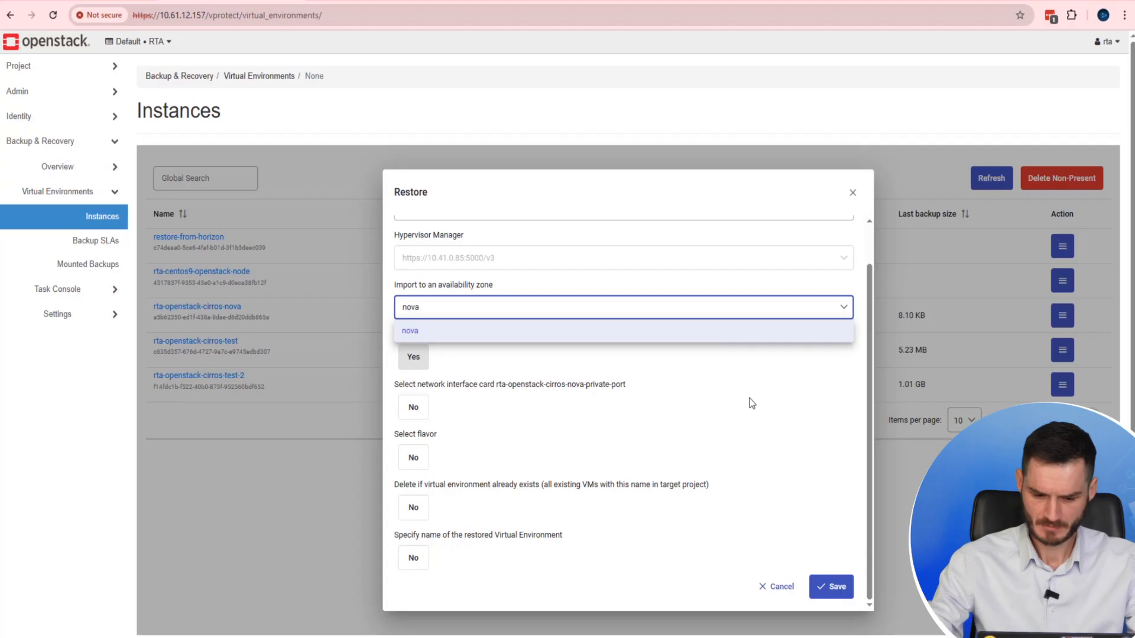
{"action": "left_click", "coordinate": [778, 405]}
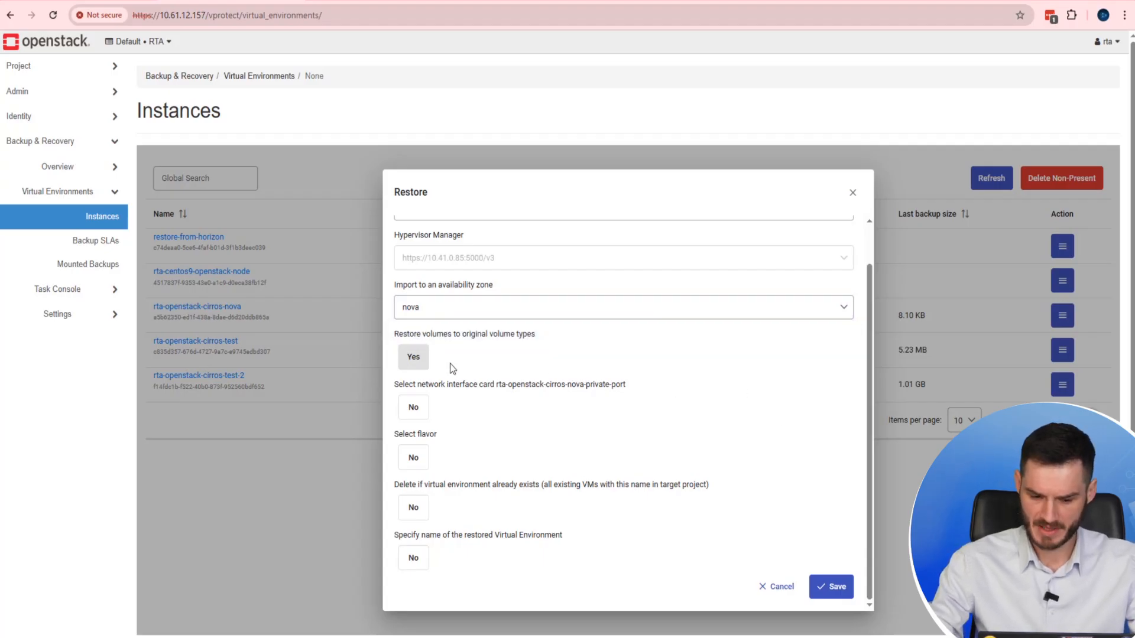
{"action": "left_click", "coordinate": [414, 357]}
{"action": "scroll", "coordinate": [740, 385], "scroll_direction": "down", "scroll_amount": 2}
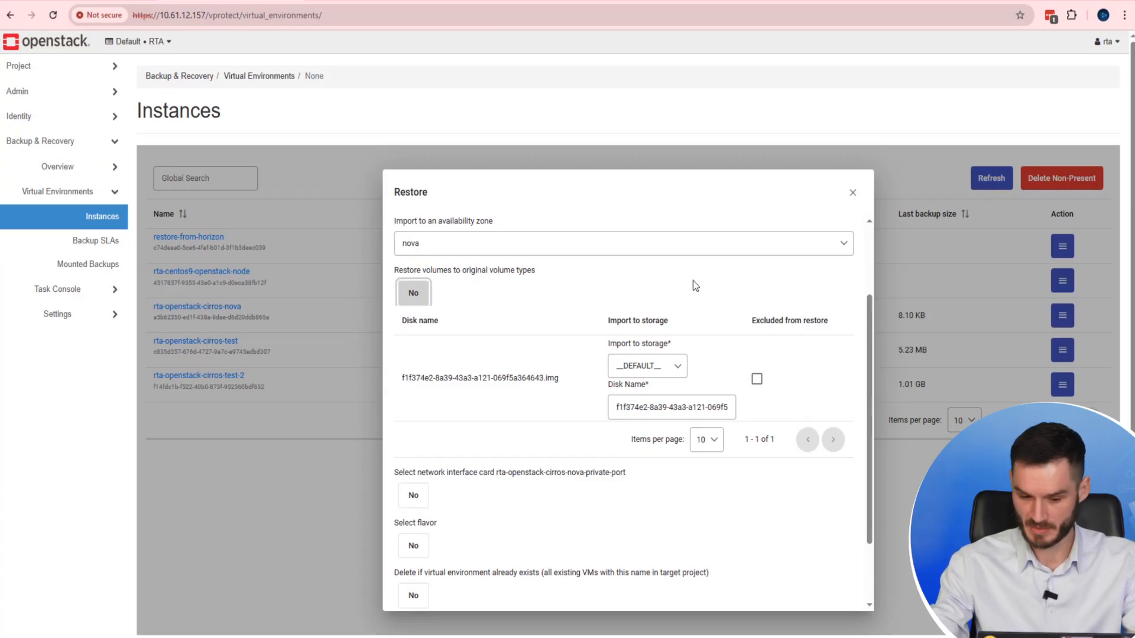
{"action": "left_click", "coordinate": [414, 294]}
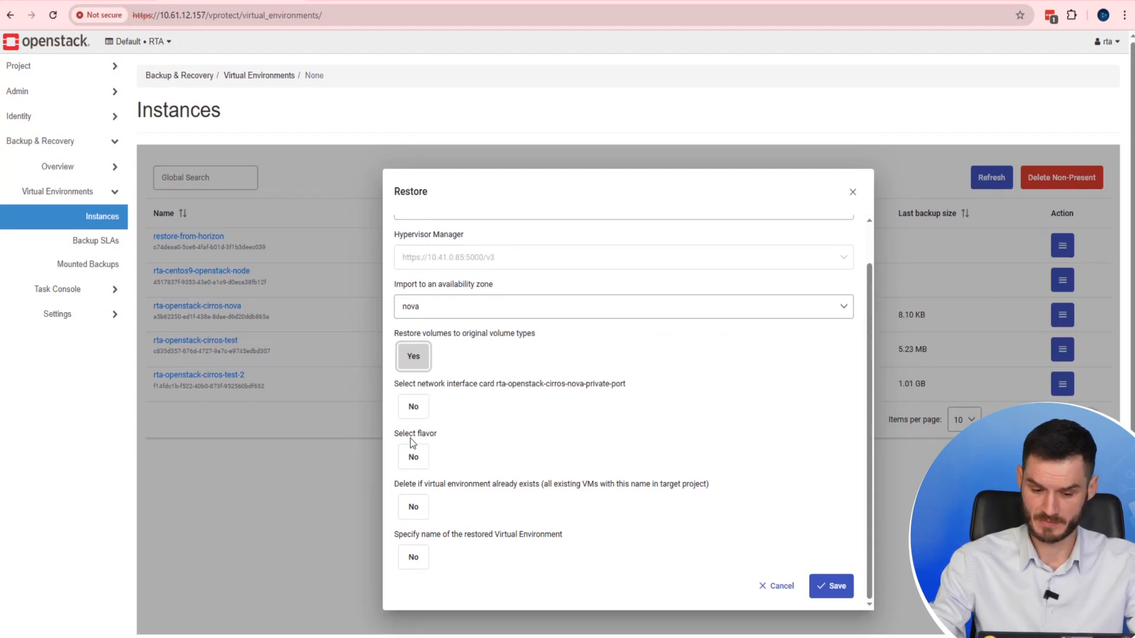
Enable network selection for the rta-openstack-cirros-nova-private-port interface card and assign it to RTA-1-Network.
{"action": "left_click", "coordinate": [420, 408]}
{"action": "scroll", "coordinate": [691, 357], "scroll_direction": "down", "scroll_amount": 1}
{"action": "left_click", "coordinate": [620, 408]}
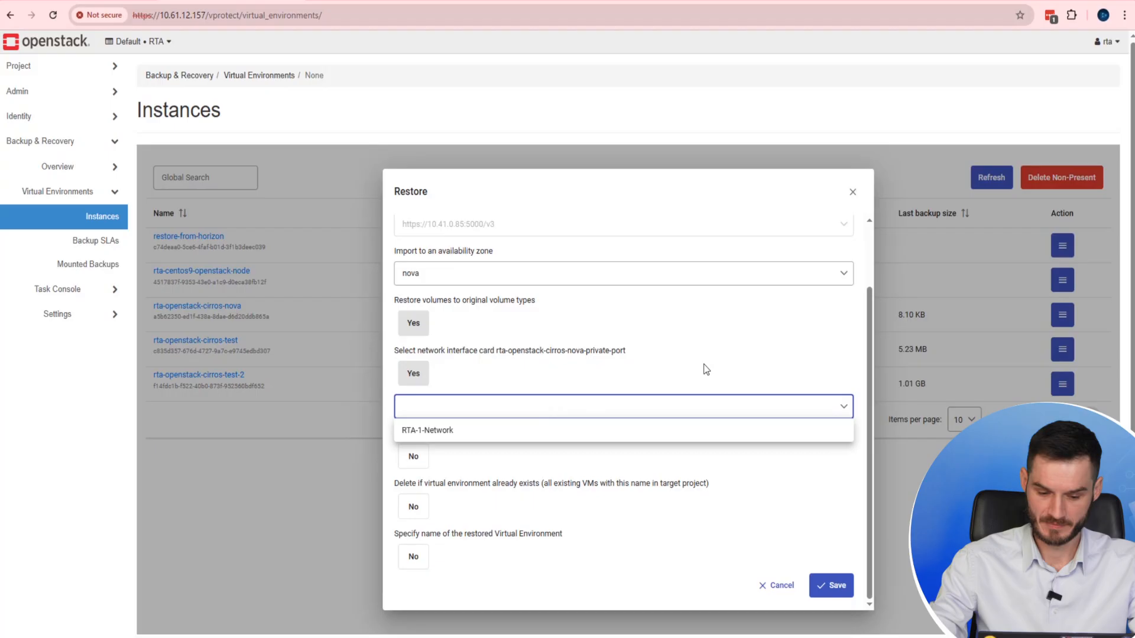
{"action": "left_click", "coordinate": [544, 384]}
{"action": "left_click", "coordinate": [550, 411]}
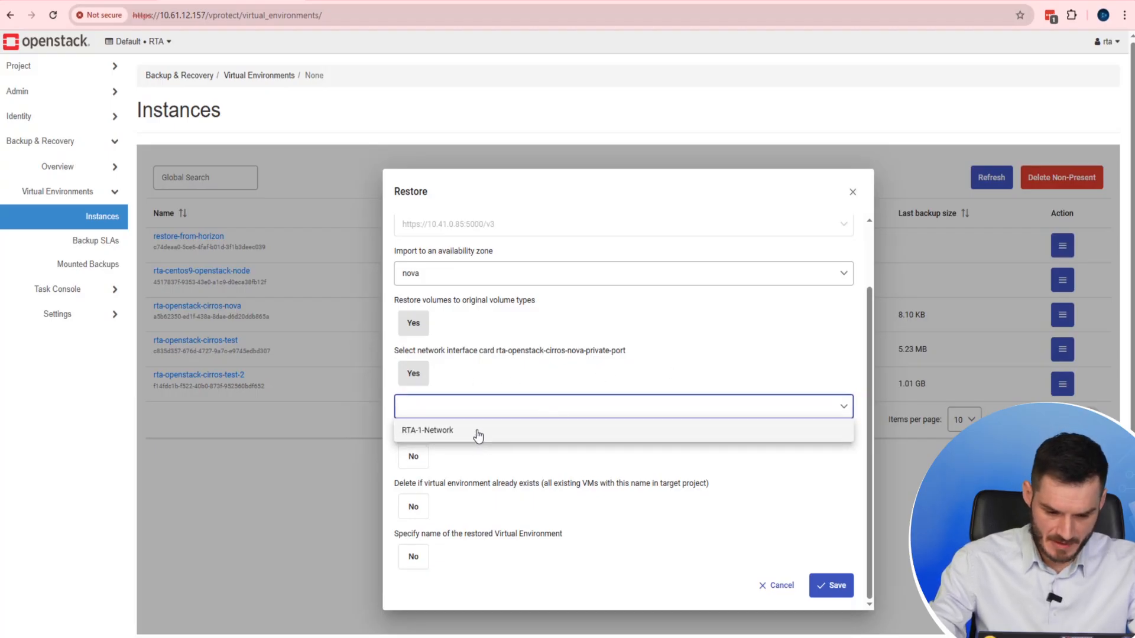
{"action": "left_click", "coordinate": [476, 433]}
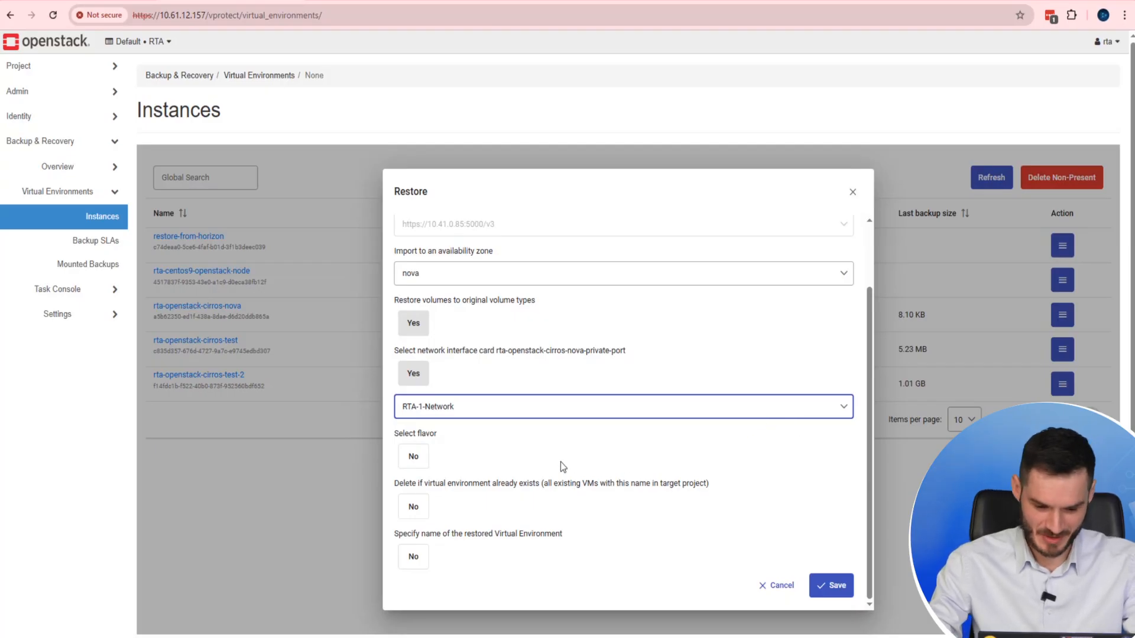
Enable flavor selection for the restored instance and choose the d1-c1-m256 flavor.
{"action": "left_click", "coordinate": [652, 455]}
{"action": "left_click", "coordinate": [413, 457]}
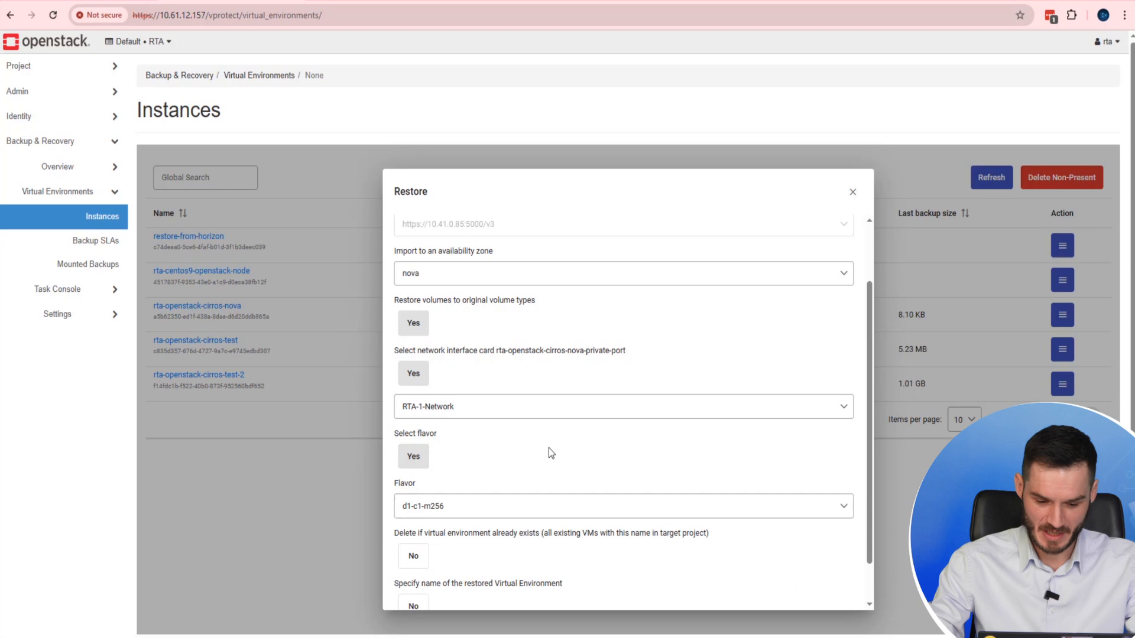
{"action": "scroll", "coordinate": [597, 449], "scroll_direction": "down", "scroll_amount": 1}
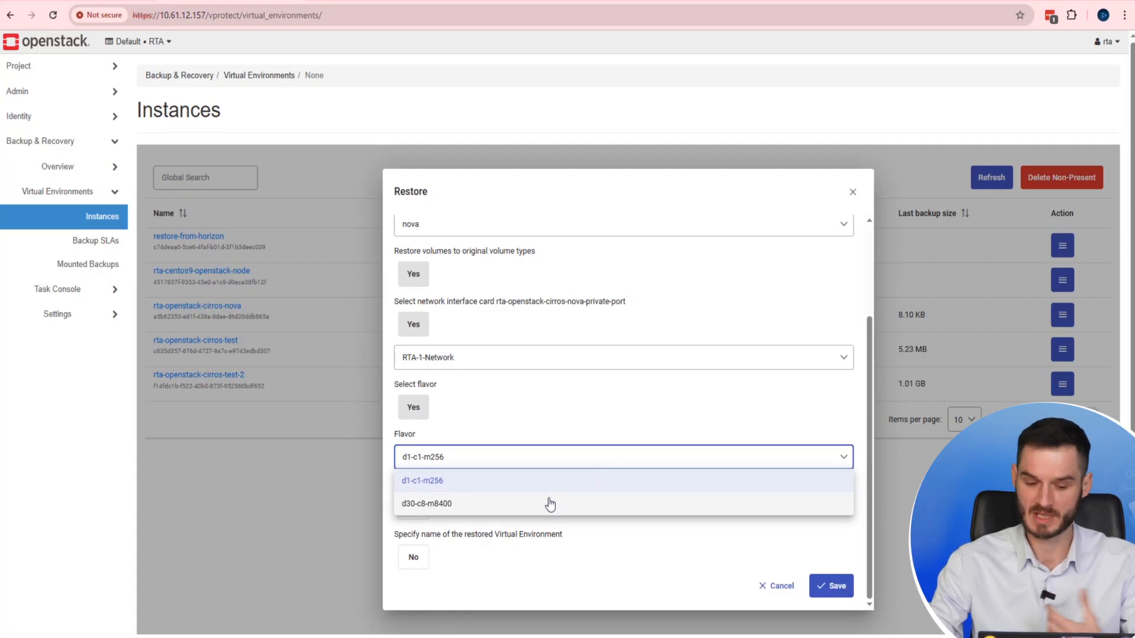
{"action": "left_click", "coordinate": [541, 488]}
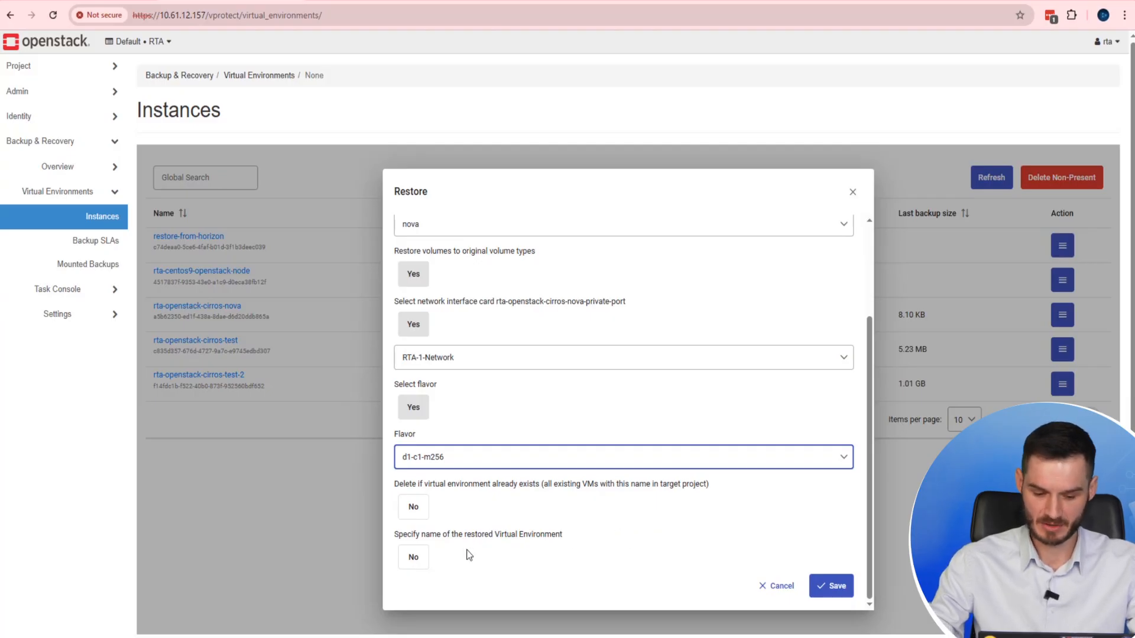
Enable a custom name for the restored virtual environment and set it to demo-pp.
{"action": "left_click", "coordinate": [413, 557]}
{"action": "scroll", "coordinate": [637, 550], "scroll_direction": "down", "scroll_amount": 1}
{"action": "left_click", "coordinate": [788, 550]}
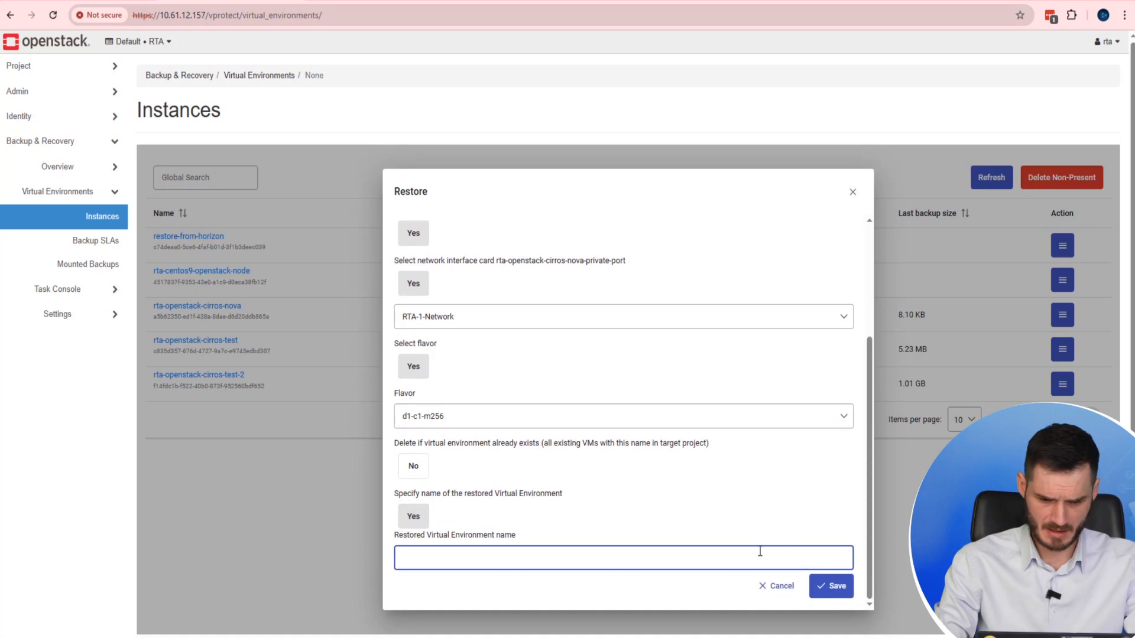
{"action": "type", "text": "demo"}
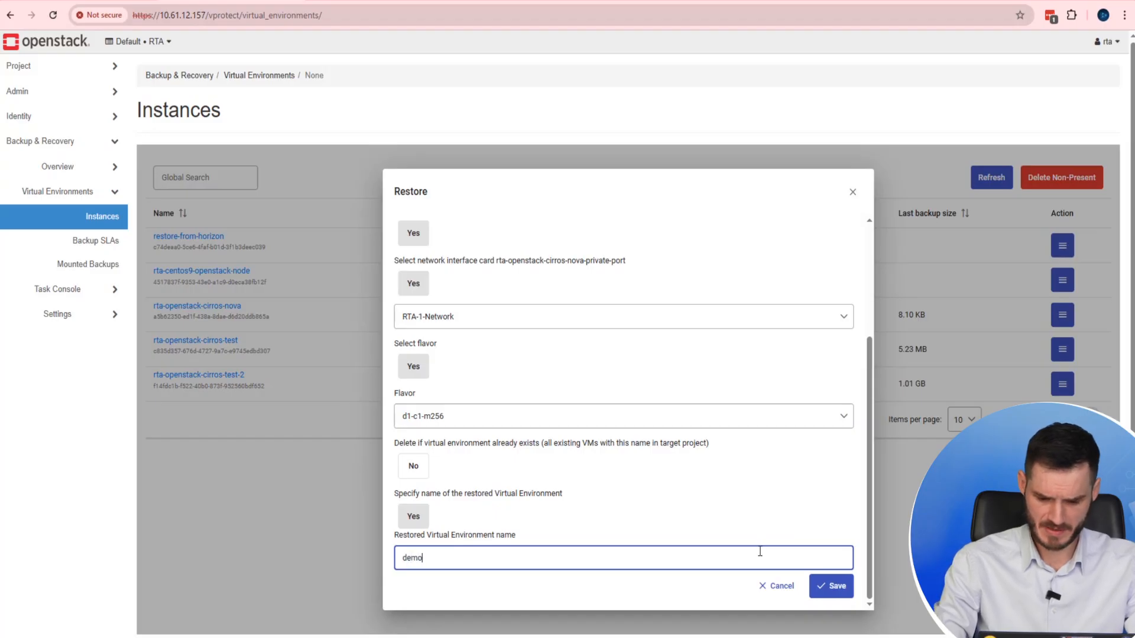
{"action": "type", "text": "-pp"}
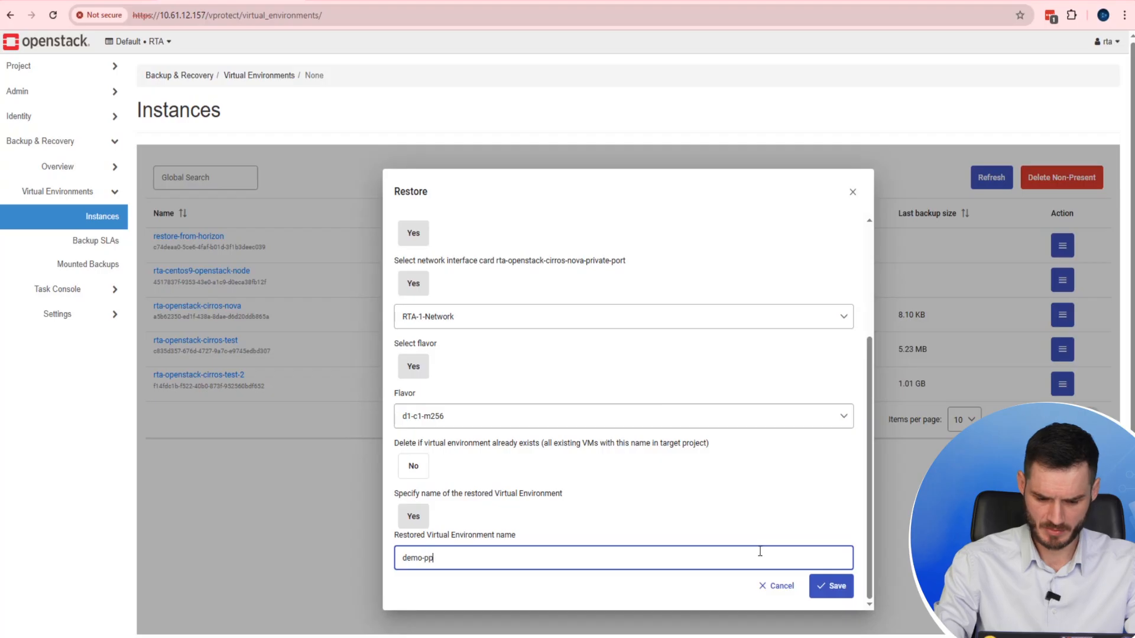
Complete the restored virtual environment's name as demo-pp-restore and submit the restore.
{"action": "type", "text": "-restore"}
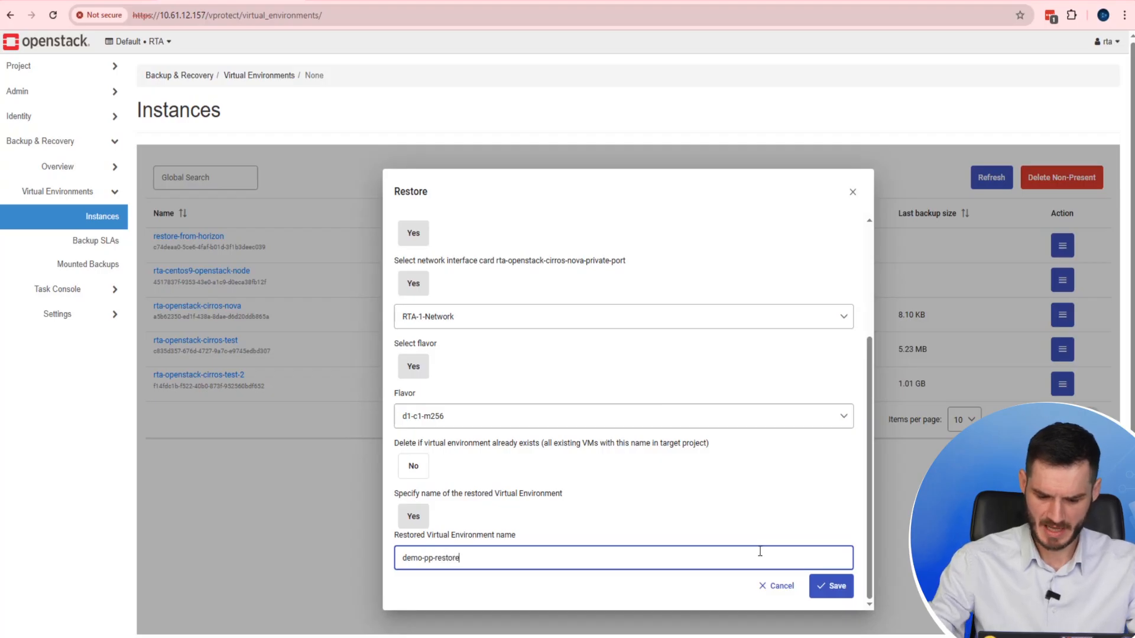
{"action": "left_click", "coordinate": [837, 586]}
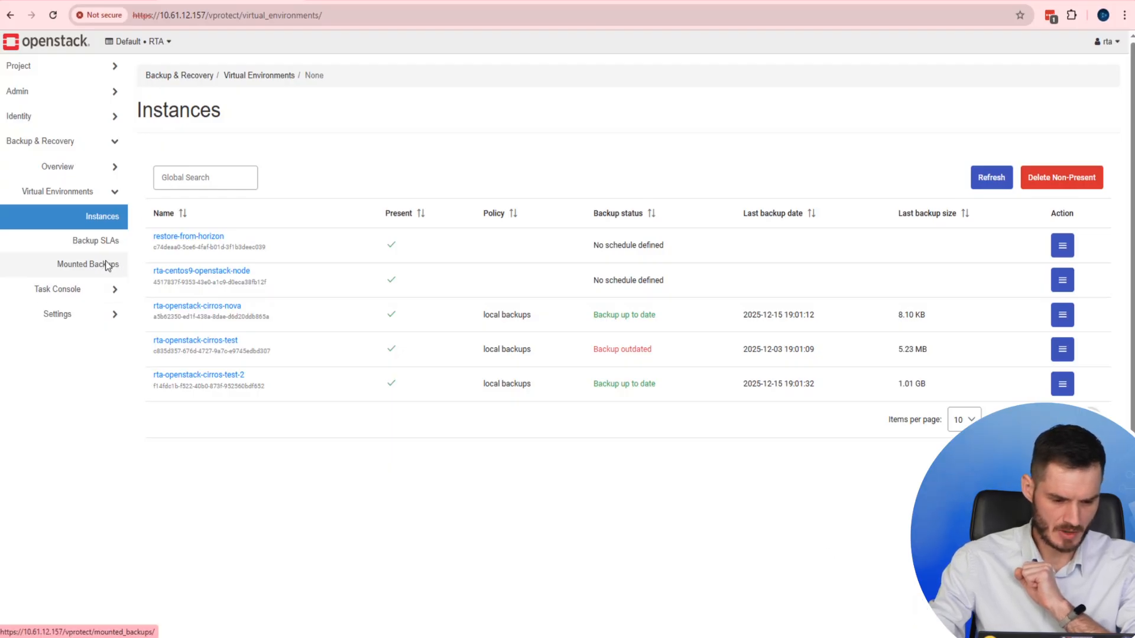
Check the mounted backups, then examine the subtasks of the rta-openstack-cirros-nova restore in the workflow execution list.
{"action": "left_click", "coordinate": [110, 264]}
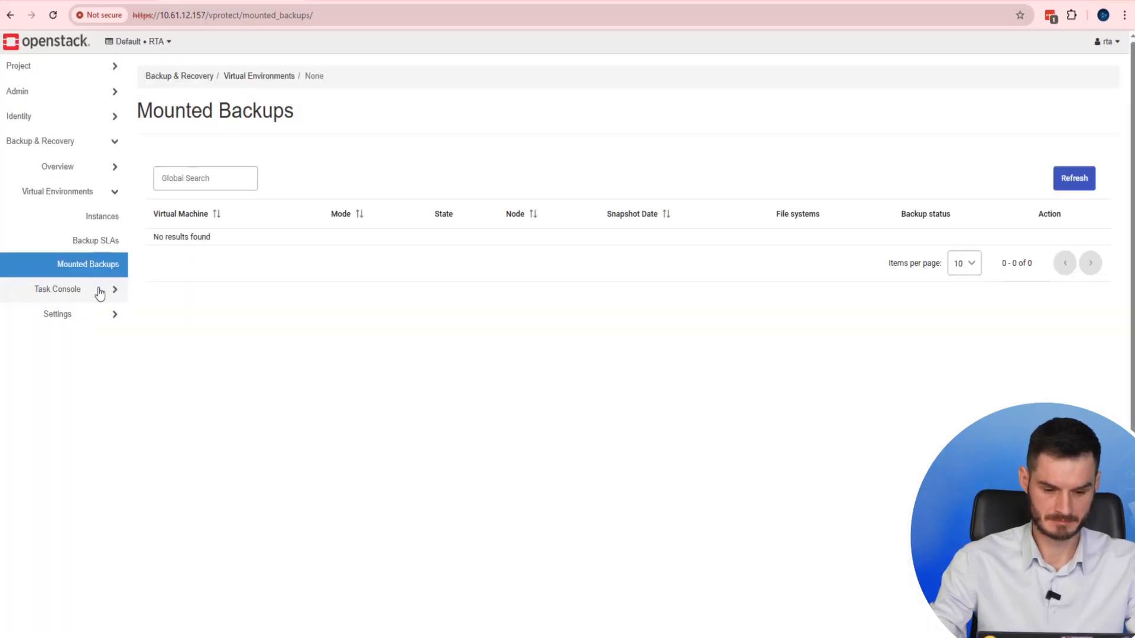
{"action": "left_click", "coordinate": [111, 290]}
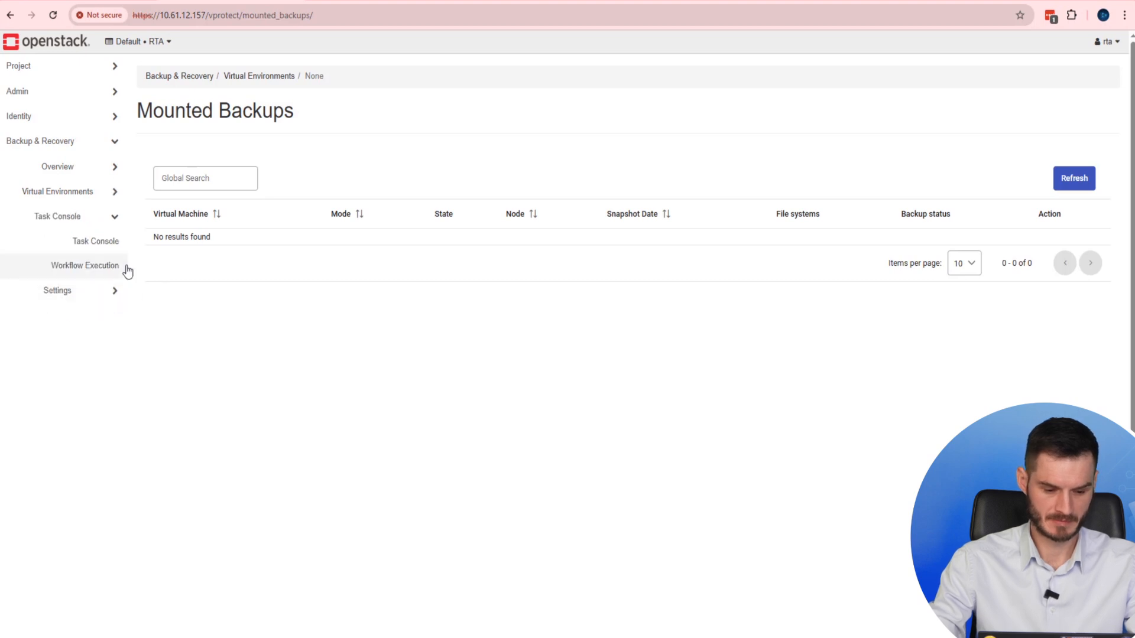
{"action": "left_click", "coordinate": [108, 266]}
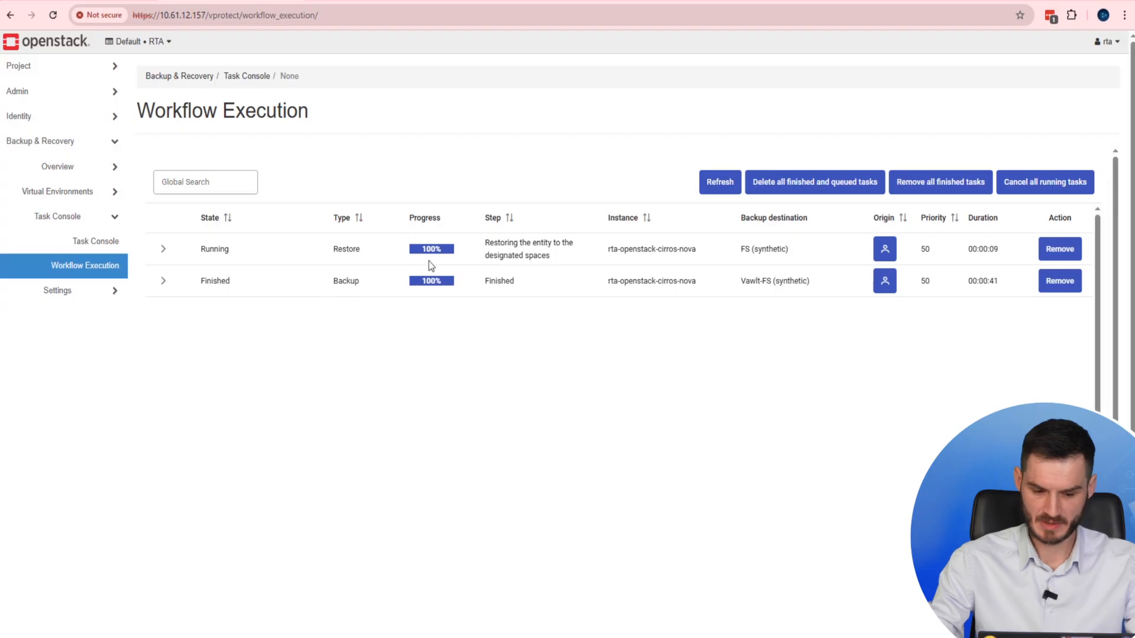
{"action": "left_click", "coordinate": [164, 250]}
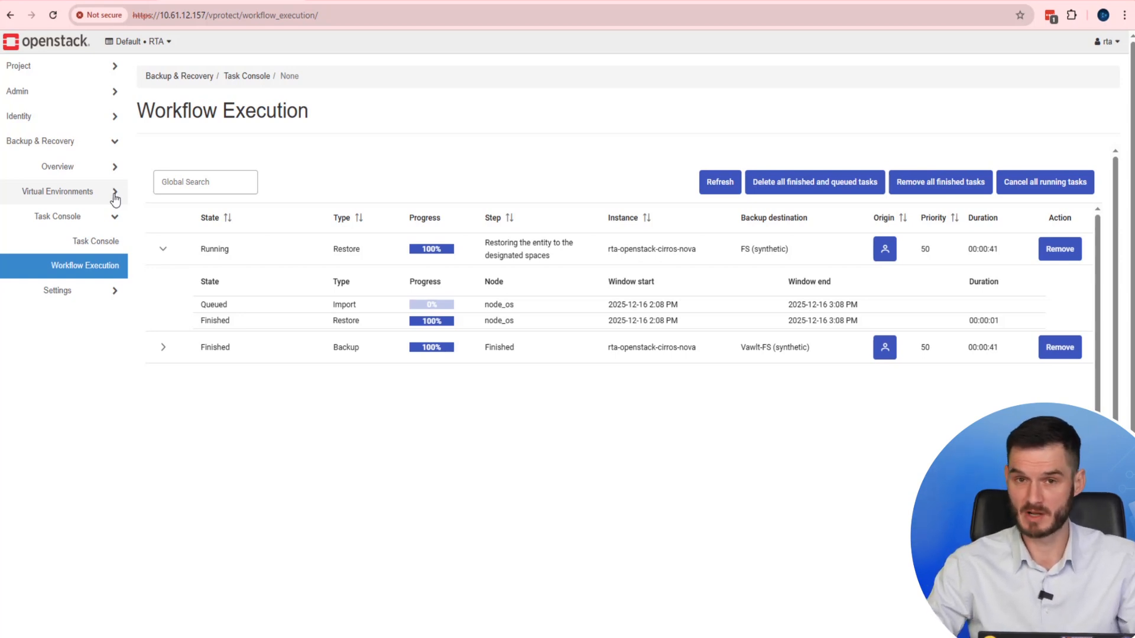
Open a new backup SLA policy form and review its general settings, including scheduled backups, retry count and priority.
{"action": "left_click", "coordinate": [109, 191]}
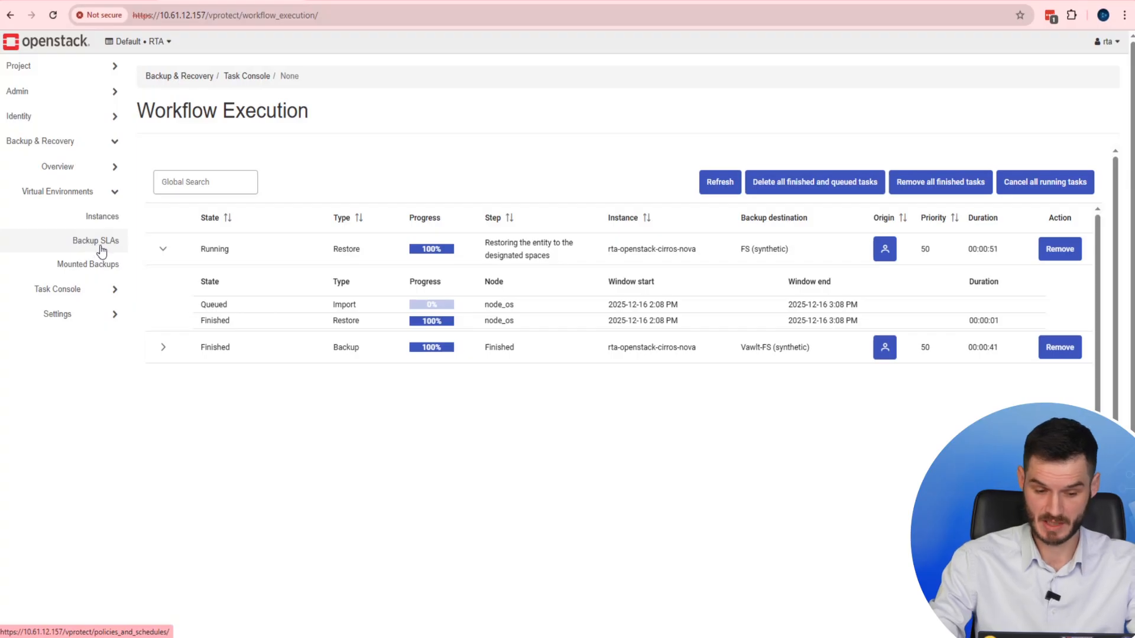
{"action": "left_click", "coordinate": [104, 249]}
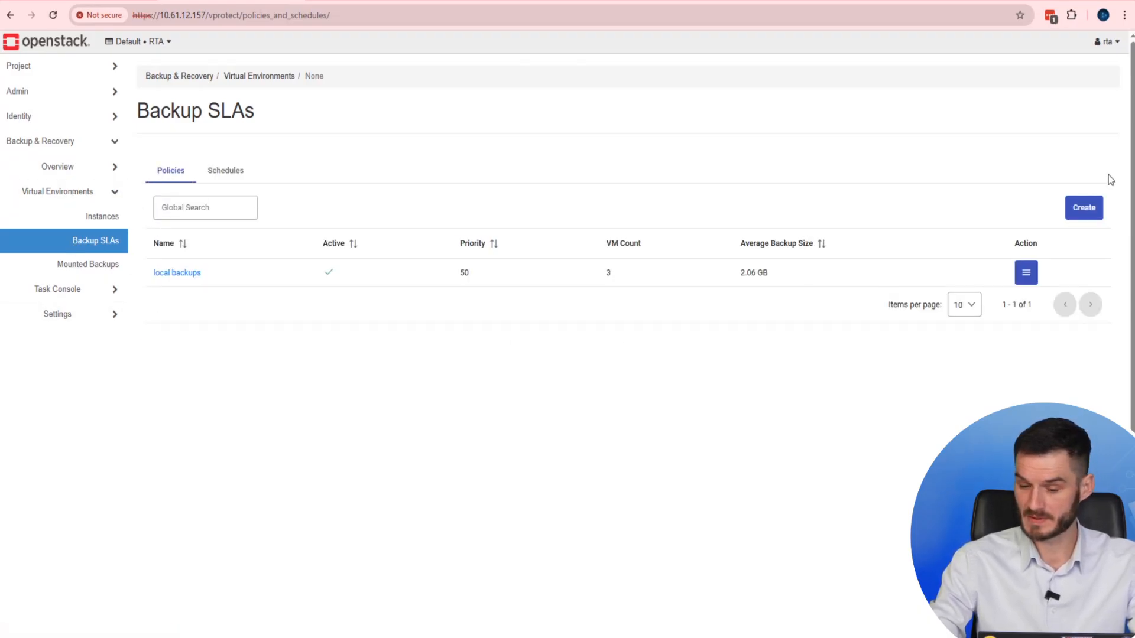
{"action": "left_click", "coordinate": [1082, 210]}
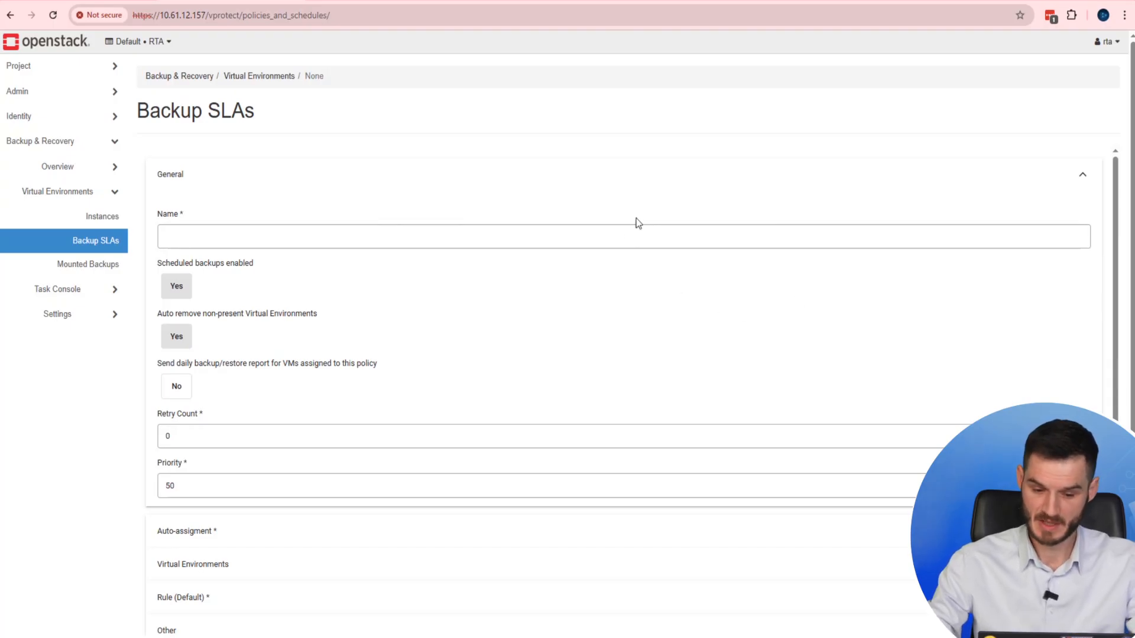
{"action": "left_click", "coordinate": [615, 235]}
{"action": "left_click", "coordinate": [583, 332]}
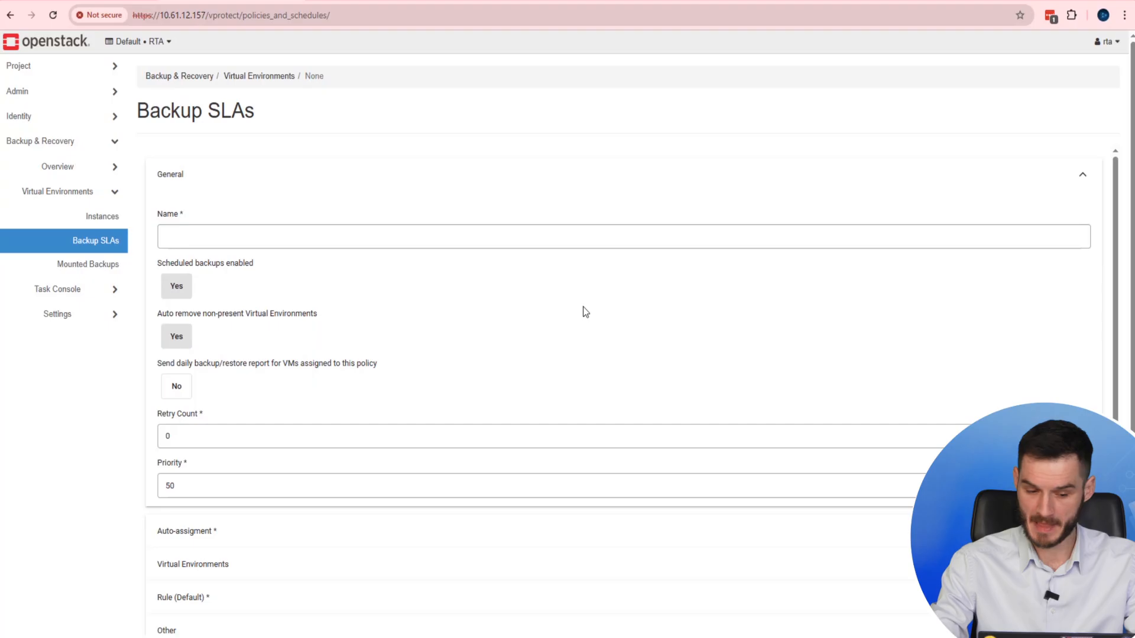
{"action": "scroll", "coordinate": [532, 269], "scroll_direction": "down", "scroll_amount": 1}
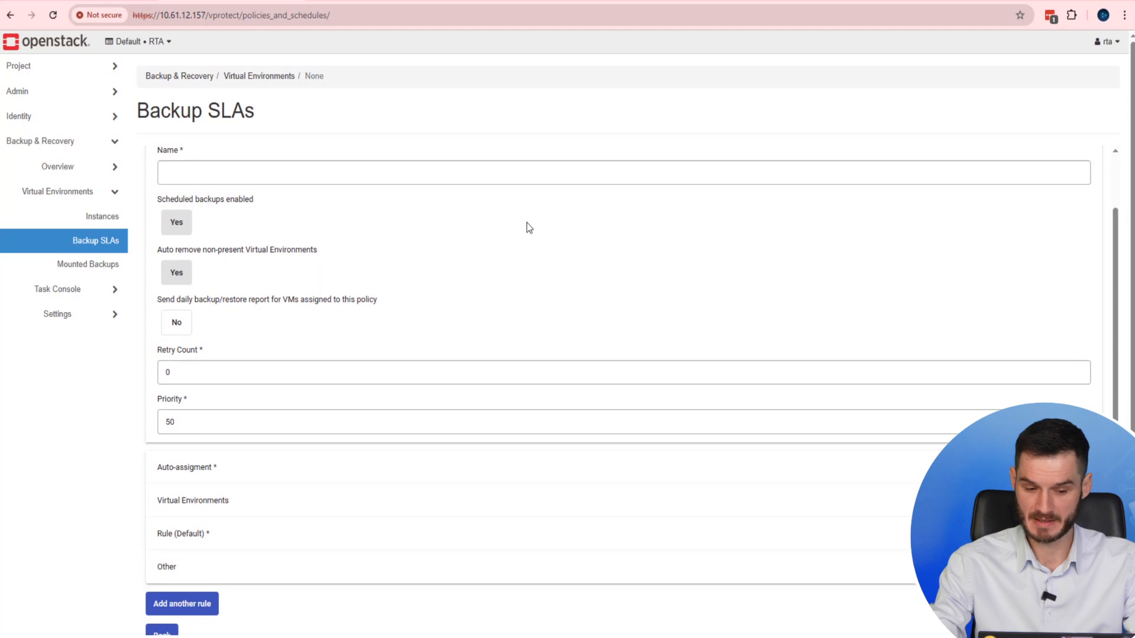
{"action": "scroll", "coordinate": [609, 249], "scroll_direction": "down", "scroll_amount": 1}
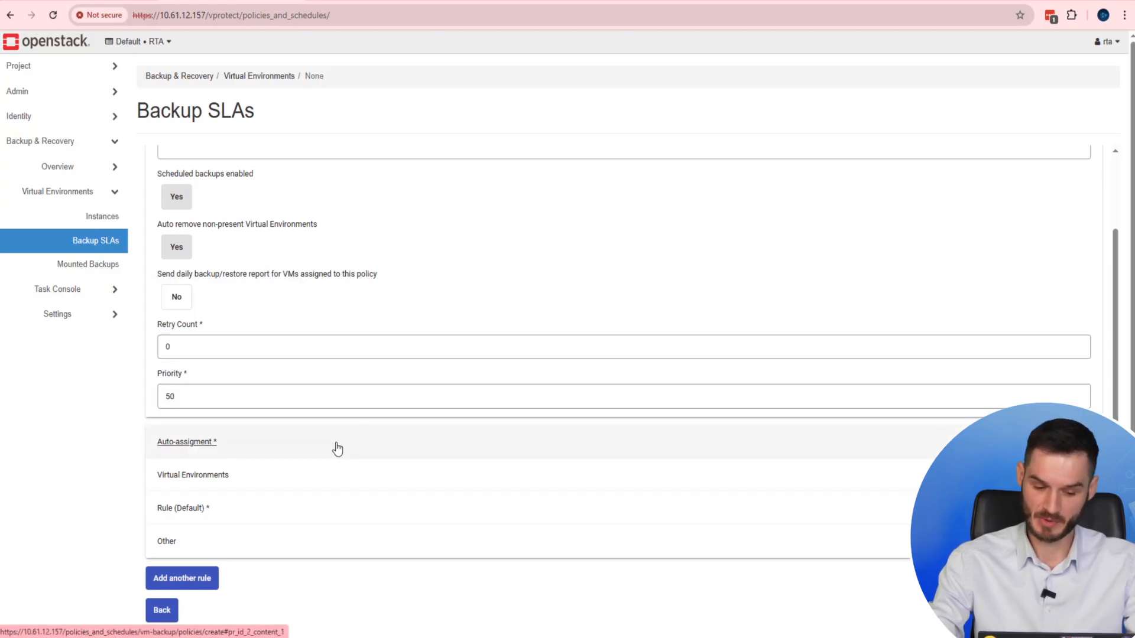
Select rta-centos9-openstack-node among the virtual environments of the new backup policy.
{"action": "left_click", "coordinate": [304, 485]}
{"action": "scroll", "coordinate": [402, 446], "scroll_direction": "down", "scroll_amount": 3}
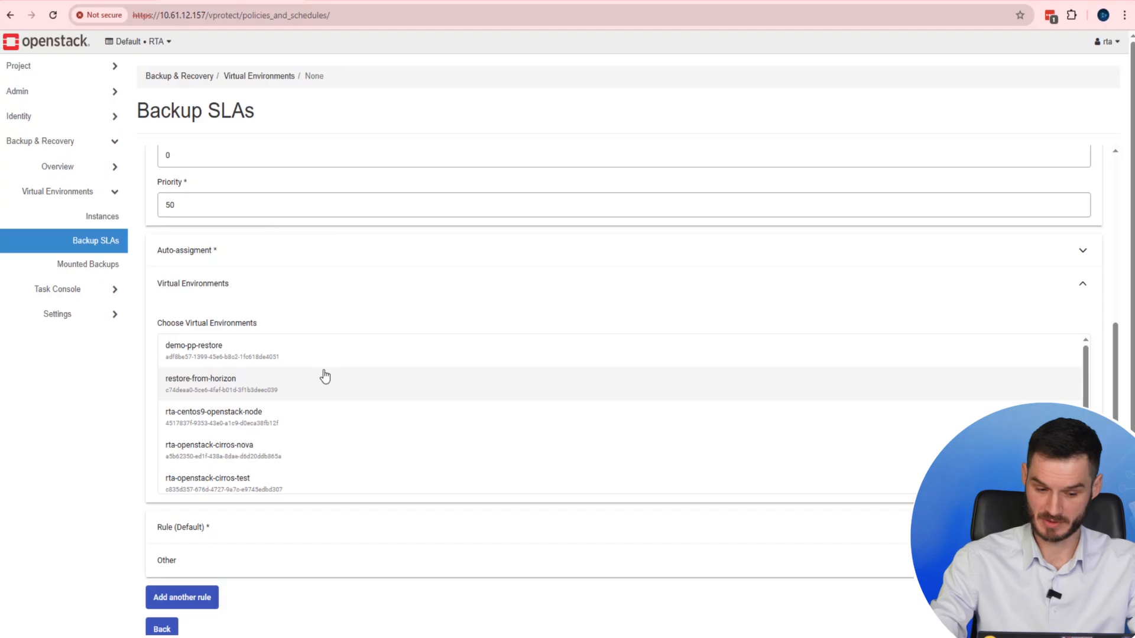
{"action": "left_click", "coordinate": [286, 417]}
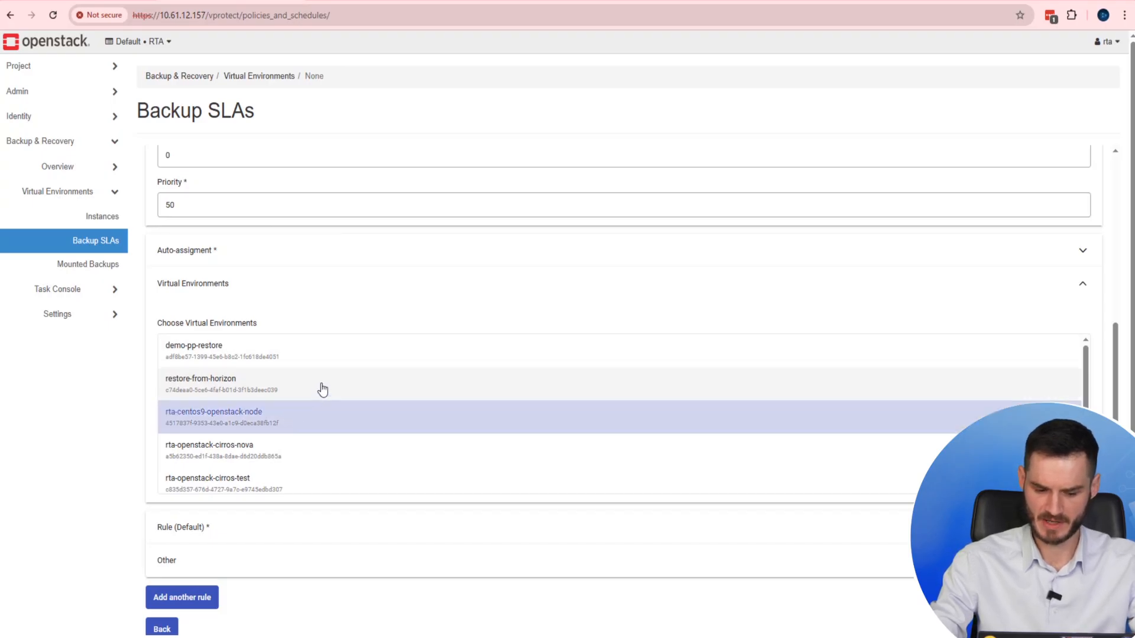
{"action": "scroll", "coordinate": [443, 363], "scroll_direction": "down", "scroll_amount": 1}
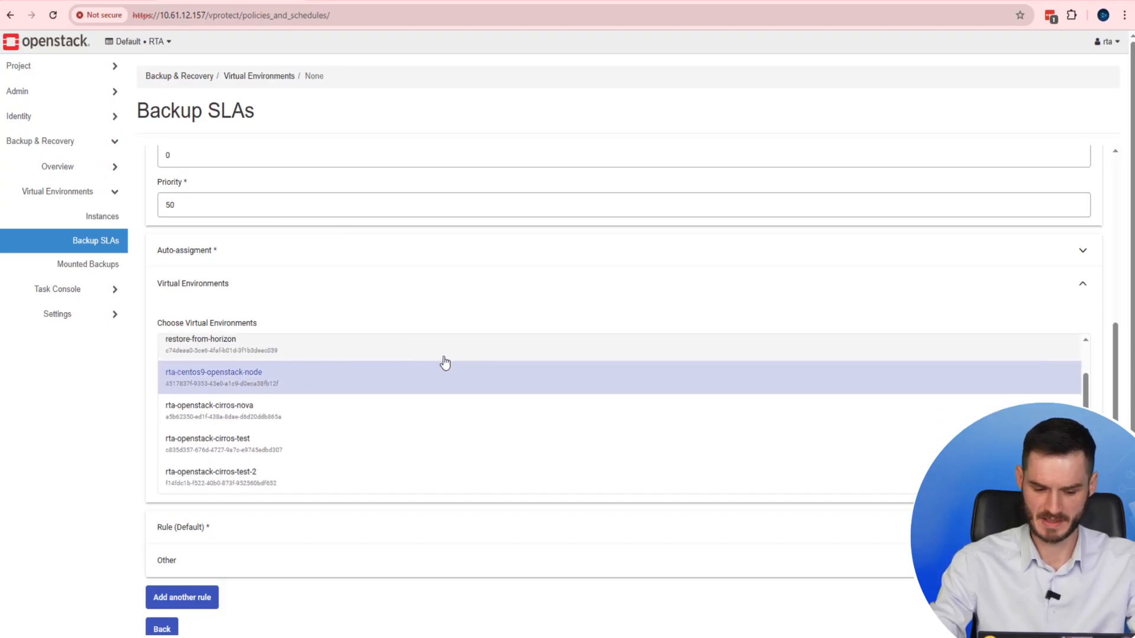
Review the policy's default rule, including its primary backup destination, retention settings and available schedules.
{"action": "left_click", "coordinate": [362, 531]}
{"action": "scroll", "coordinate": [689, 391], "scroll_direction": "down", "scroll_amount": 5}
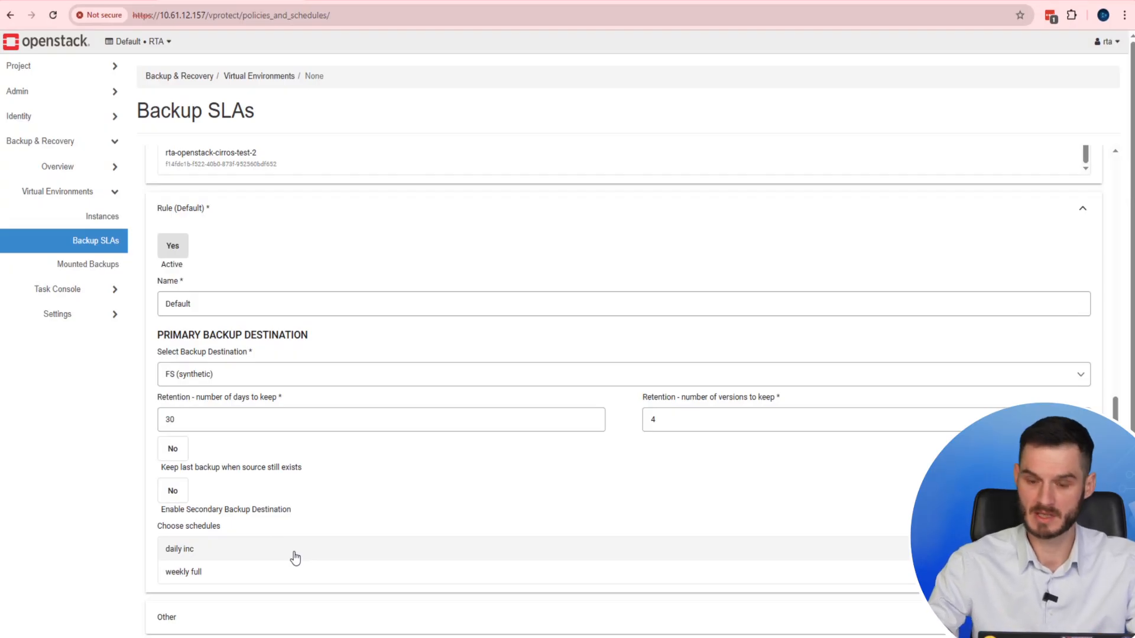
{"action": "scroll", "coordinate": [454, 504], "scroll_direction": "down", "scroll_amount": 2}
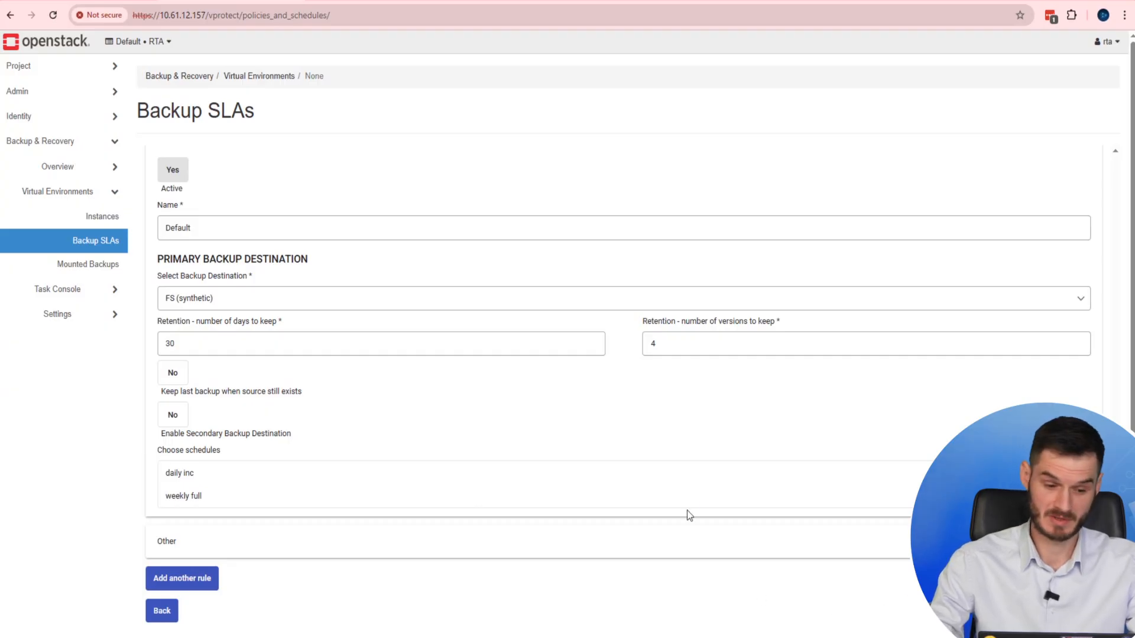
Leave the policy form and open the project's list of compute instances.
{"action": "left_click", "coordinate": [115, 66]}
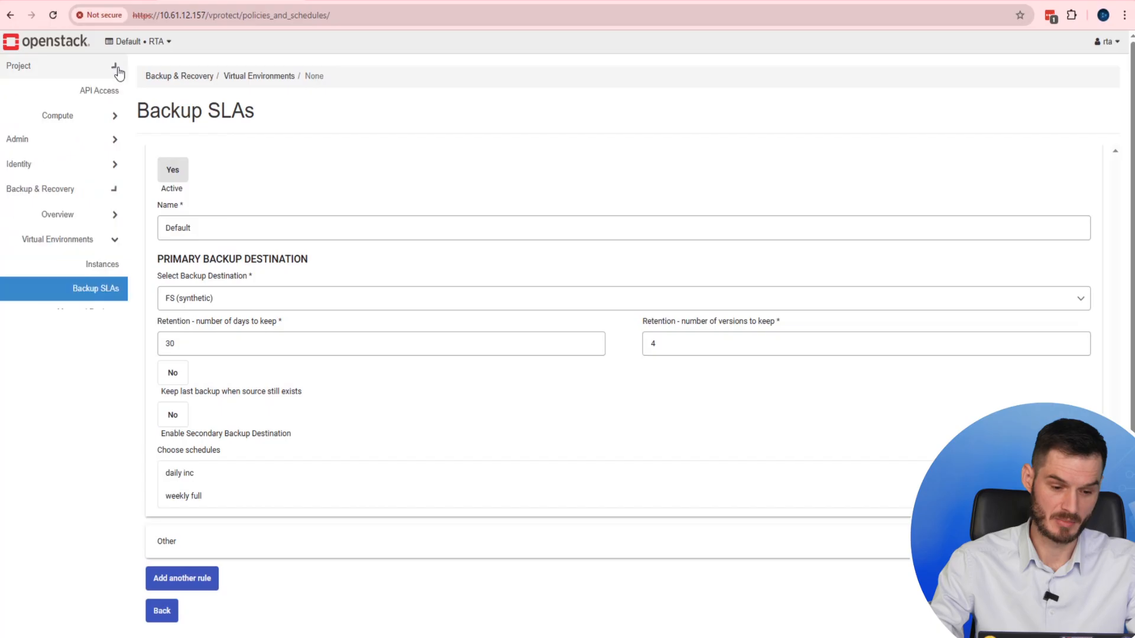
{"action": "left_click", "coordinate": [117, 121]}
{"action": "left_click", "coordinate": [100, 167]}
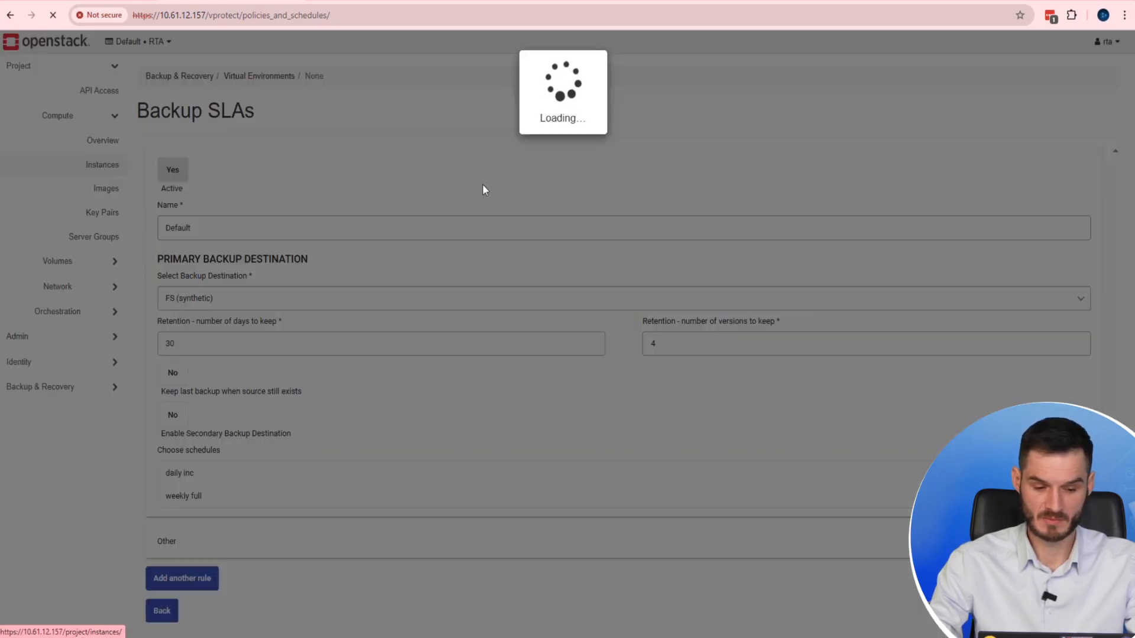